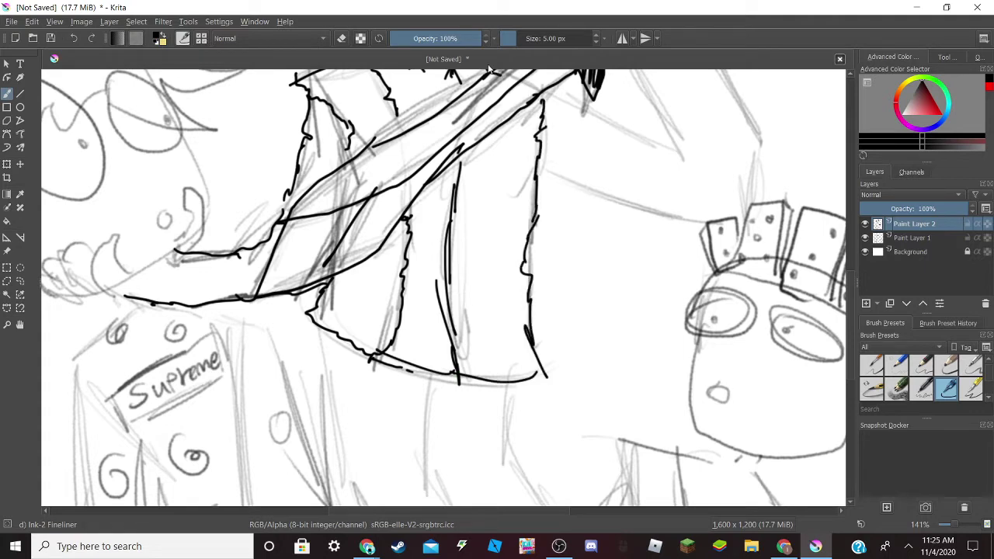
Ink the central character's face outline and smile over the sketch with the 5 px black fineliner on Paint Layer 2.
{"action": "scroll", "coordinate": [594, 373], "scroll_direction": "down", "scroll_amount": 3}
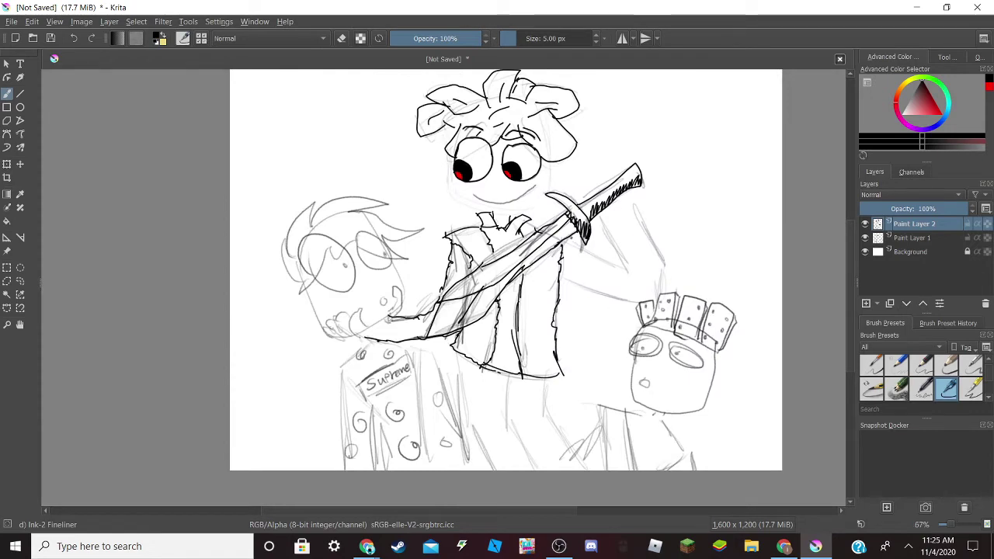
{"action": "scroll", "coordinate": [750, 279], "scroll_direction": "up", "scroll_amount": 3}
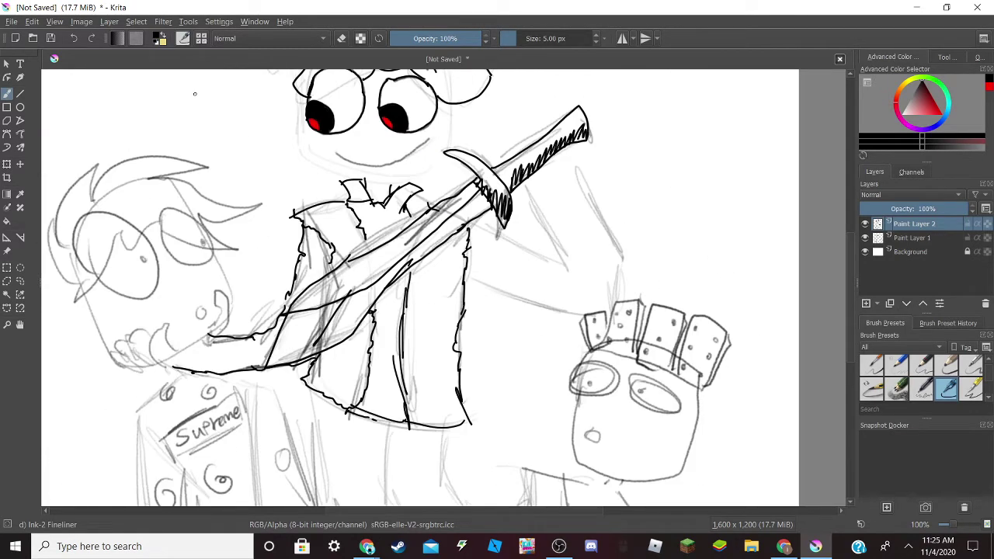
{"action": "mouse_move", "coordinate": [295, 85]}
{"action": "left_mouse_down"}
{"action": "mouse_move", "coordinate": [295, 159]}
{"action": "mouse_move", "coordinate": [373, 183]}
{"action": "mouse_move", "coordinate": [429, 177]}
{"action": "mouse_move", "coordinate": [451, 138]}
{"action": "mouse_move", "coordinate": [452, 99]}
{"action": "left_mouse_up"}
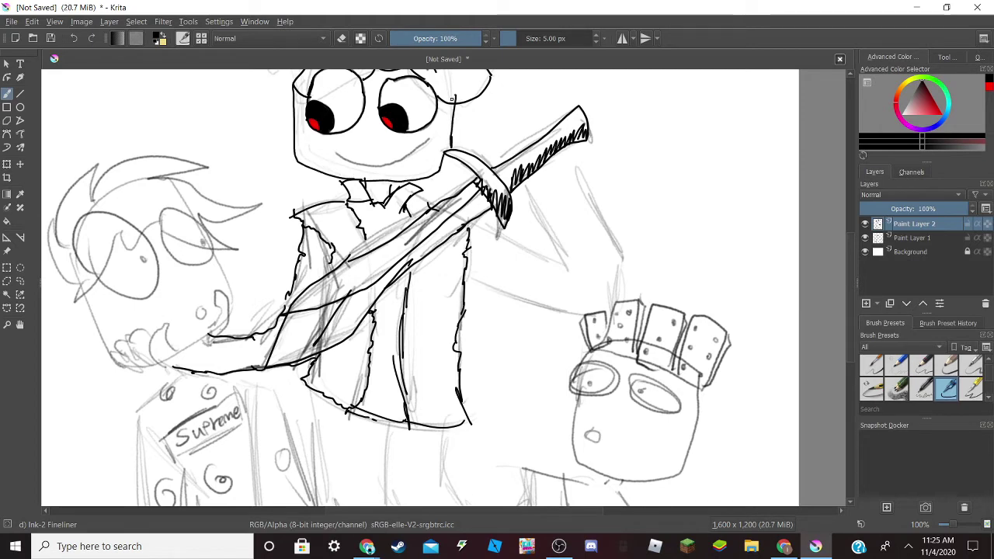
{"action": "mouse_move", "coordinate": [338, 154]}
{"action": "left_mouse_down"}
{"action": "mouse_move", "coordinate": [384, 164]}
{"action": "mouse_move", "coordinate": [427, 141]}
{"action": "left_mouse_up"}
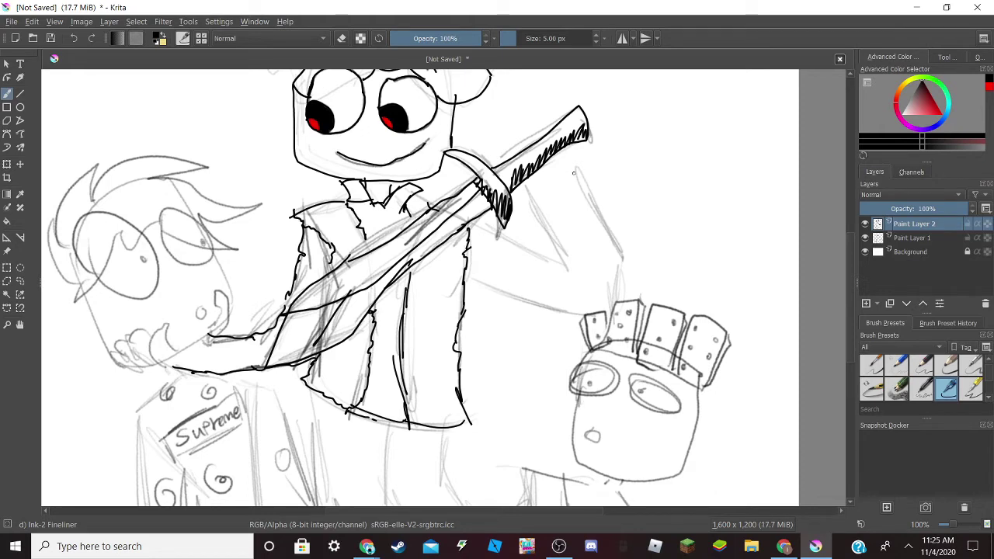
Ink the central character's bent sword arm with its sleeve folds and the fingers gripping the sword handle.
{"action": "left_click_drag", "start_coordinate": [480, 226], "coordinate": [565, 261]}
{"action": "left_click_drag", "start_coordinate": [467, 280], "coordinate": [584, 312]}
{"action": "mouse_move", "coordinate": [556, 264]}
{"action": "left_mouse_down"}
{"action": "mouse_move", "coordinate": [588, 249]}
{"action": "mouse_move", "coordinate": [578, 254]}
{"action": "mouse_move", "coordinate": [557, 233]}
{"action": "mouse_move", "coordinate": [529, 183]}
{"action": "mouse_move", "coordinate": [579, 181]}
{"action": "mouse_move", "coordinate": [611, 225]}
{"action": "mouse_move", "coordinate": [625, 261]}
{"action": "mouse_move", "coordinate": [614, 310]}
{"action": "left_mouse_up"}
{"action": "left_click_drag", "start_coordinate": [533, 200], "coordinate": [526, 187]}
{"action": "mouse_move", "coordinate": [592, 177]}
{"action": "left_mouse_down"}
{"action": "mouse_move", "coordinate": [565, 164]}
{"action": "mouse_move", "coordinate": [534, 187]}
{"action": "left_mouse_up"}
{"action": "left_click_drag", "start_coordinate": [572, 159], "coordinate": [527, 190]}
{"action": "mouse_move", "coordinate": [536, 149]}
{"action": "left_mouse_down"}
{"action": "mouse_move", "coordinate": [560, 155]}
{"action": "mouse_move", "coordinate": [530, 134]}
{"action": "mouse_move", "coordinate": [514, 165]}
{"action": "left_mouse_up"}
{"action": "mouse_move", "coordinate": [522, 162]}
{"action": "left_mouse_down"}
{"action": "mouse_move", "coordinate": [509, 166]}
{"action": "mouse_move", "coordinate": [529, 186]}
{"action": "mouse_move", "coordinate": [548, 180]}
{"action": "left_mouse_up"}
{"action": "left_click_drag", "start_coordinate": [530, 171], "coordinate": [526, 188]}
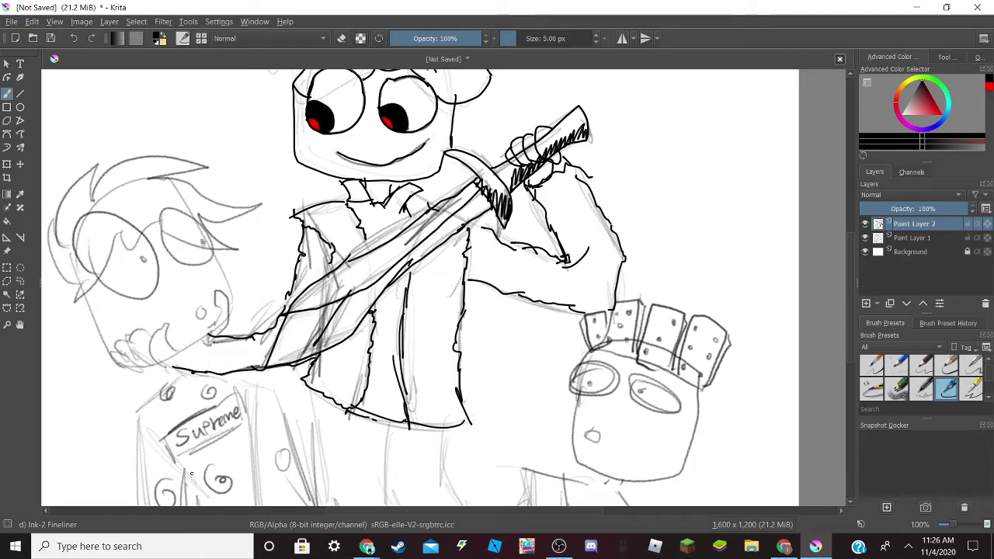
Ink the central character's trouser legs below the coat hem with rough, jagged edges.
{"action": "scroll", "coordinate": [191, 473], "scroll_direction": "down", "scroll_amount": 2}
{"action": "scroll", "coordinate": [191, 473], "scroll_direction": "up", "scroll_amount": 2}
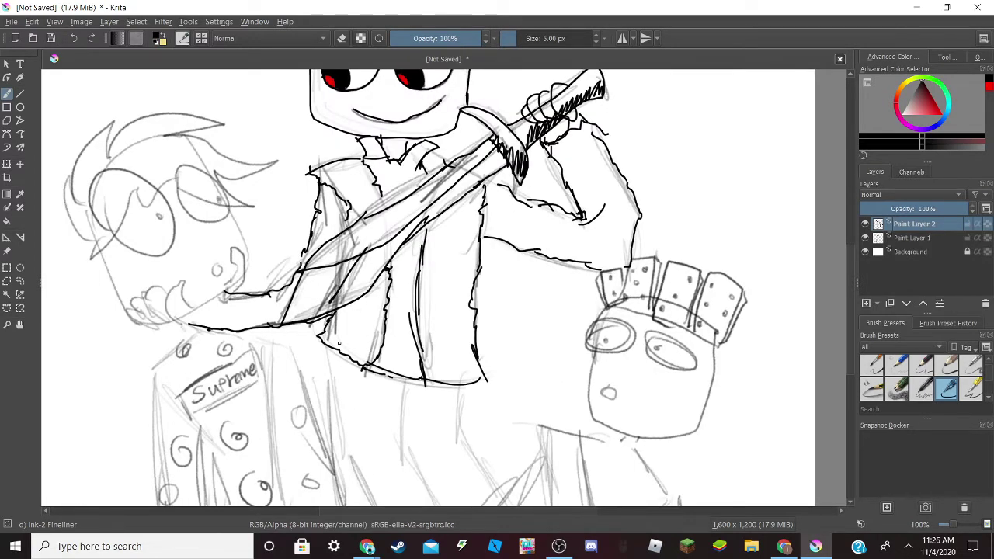
{"action": "mouse_move", "coordinate": [327, 347]}
{"action": "left_mouse_down"}
{"action": "mouse_move", "coordinate": [337, 417]}
{"action": "mouse_move", "coordinate": [378, 506]}
{"action": "left_mouse_up"}
{"action": "mouse_move", "coordinate": [407, 378]}
{"action": "left_mouse_down"}
{"action": "mouse_move", "coordinate": [400, 446]}
{"action": "mouse_move", "coordinate": [442, 501]}
{"action": "left_mouse_up"}
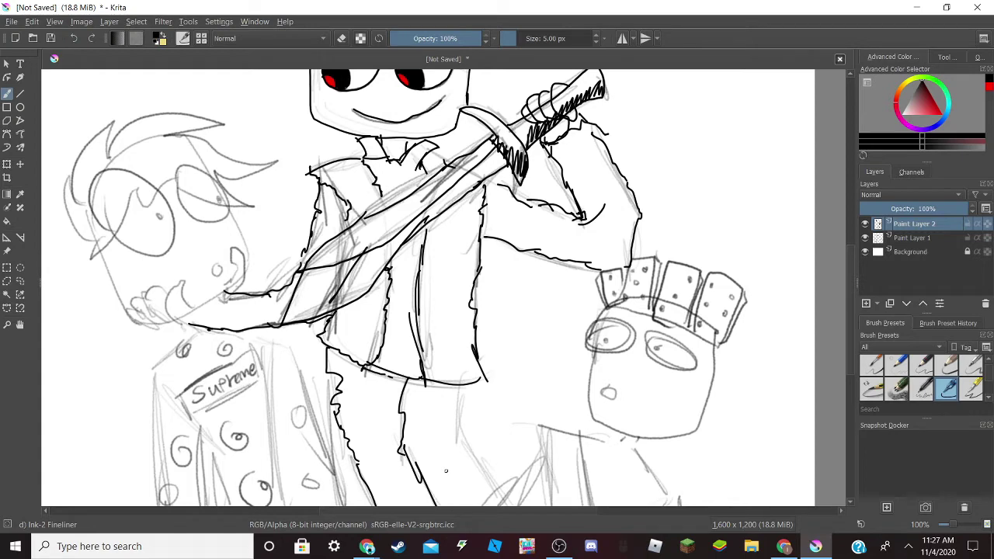
{"action": "mouse_move", "coordinate": [472, 386]}
{"action": "left_mouse_down"}
{"action": "mouse_move", "coordinate": [458, 405]}
{"action": "mouse_move", "coordinate": [463, 435]}
{"action": "mouse_move", "coordinate": [497, 488]}
{"action": "left_mouse_up"}
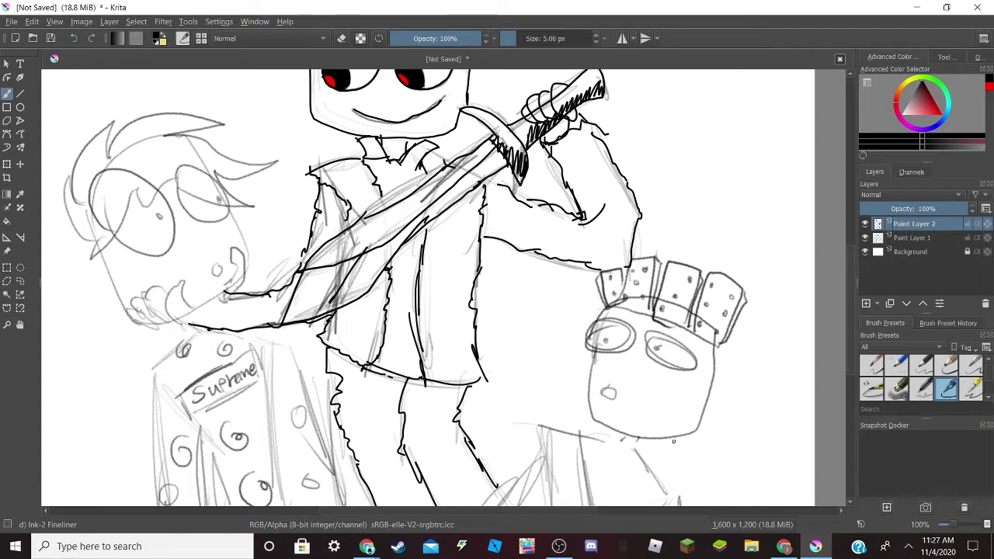
Ink the block-haired character's head outline and its two rightmost hair blocks, adding dots to the inner one.
{"action": "scroll", "coordinate": [673, 442], "scroll_direction": "up", "scroll_amount": 1}
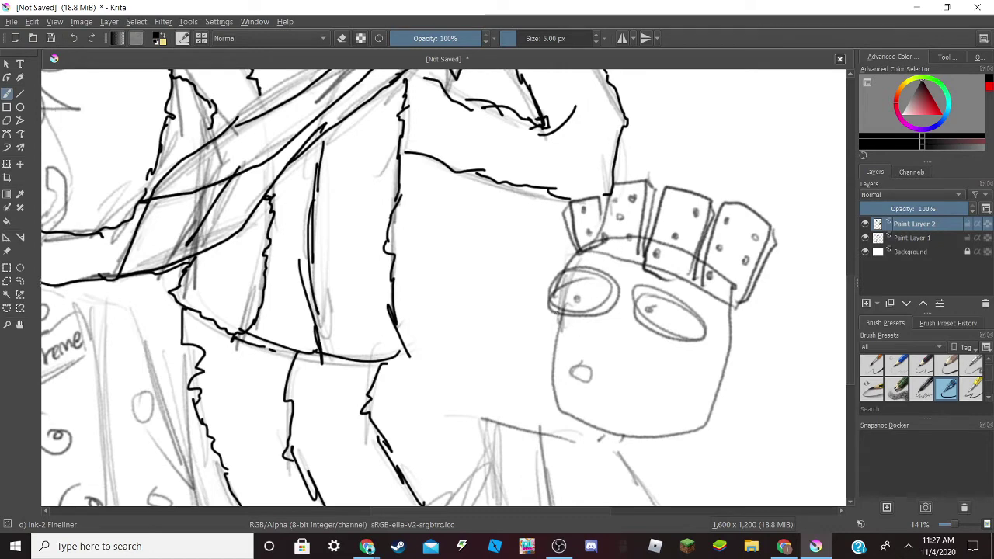
{"action": "mouse_move", "coordinate": [557, 311]}
{"action": "left_mouse_down"}
{"action": "mouse_move", "coordinate": [560, 399]}
{"action": "mouse_move", "coordinate": [600, 426]}
{"action": "mouse_move", "coordinate": [682, 439]}
{"action": "mouse_move", "coordinate": [698, 430]}
{"action": "mouse_move", "coordinate": [729, 298]}
{"action": "mouse_move", "coordinate": [749, 300]}
{"action": "mouse_move", "coordinate": [765, 248]}
{"action": "mouse_move", "coordinate": [765, 232]}
{"action": "mouse_move", "coordinate": [738, 209]}
{"action": "mouse_move", "coordinate": [718, 209]}
{"action": "mouse_move", "coordinate": [700, 291]}
{"action": "left_mouse_up"}
{"action": "mouse_move", "coordinate": [759, 223]}
{"action": "left_mouse_down"}
{"action": "mouse_move", "coordinate": [770, 249]}
{"action": "mouse_move", "coordinate": [756, 300]}
{"action": "left_mouse_up"}
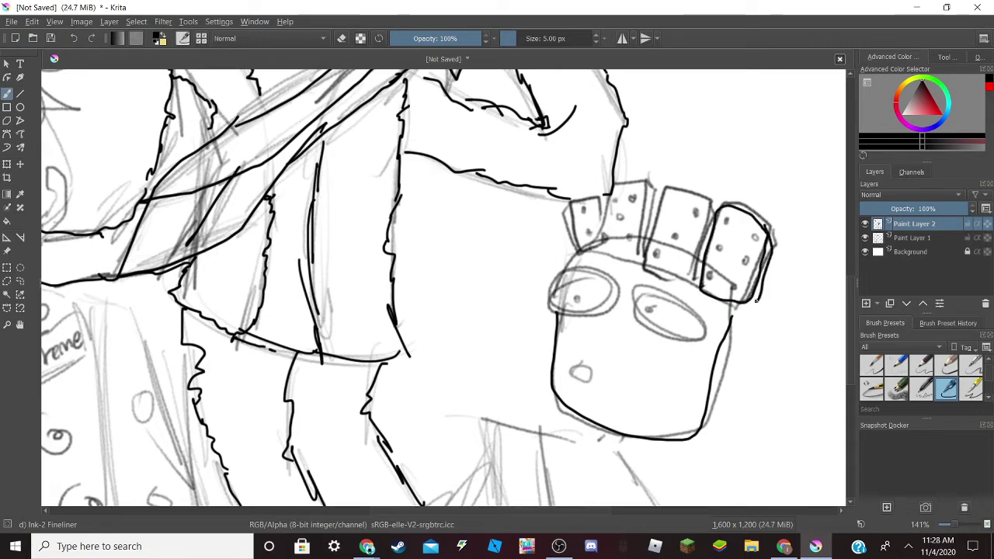
{"action": "mouse_move", "coordinate": [635, 264]}
{"action": "left_mouse_down"}
{"action": "mouse_move", "coordinate": [692, 277]}
{"action": "mouse_move", "coordinate": [710, 227]}
{"action": "mouse_move", "coordinate": [693, 200]}
{"action": "mouse_move", "coordinate": [659, 211]}
{"action": "mouse_move", "coordinate": [655, 269]}
{"action": "left_mouse_up"}
{"action": "left_click_drag", "start_coordinate": [711, 205], "coordinate": [699, 271]}
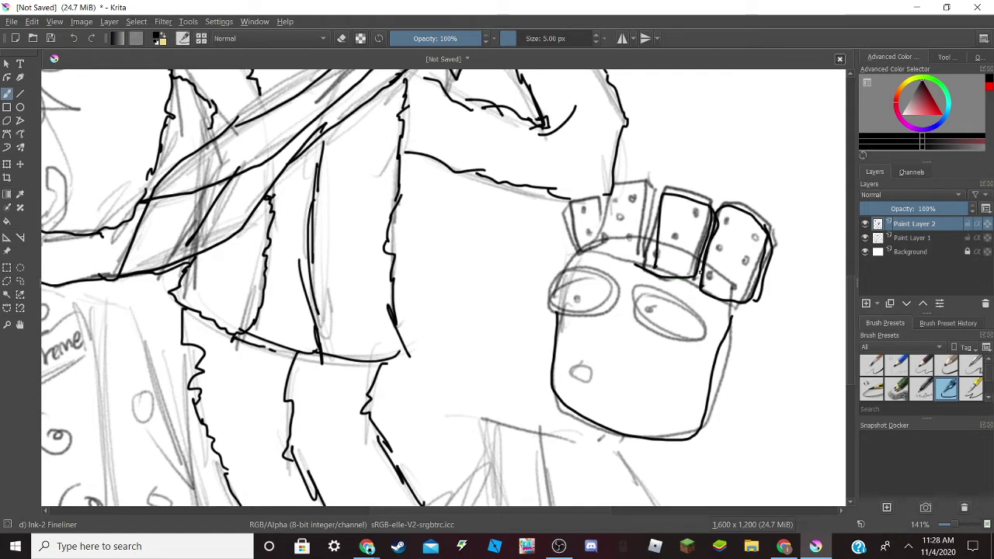
{"action": "left_click", "coordinate": [656, 254]}
{"action": "left_click", "coordinate": [680, 235]}
{"action": "left_click", "coordinate": [694, 215]}
Ink the two leftmost hair blocks on the block-haired character and fill in their dots.
{"action": "mouse_move", "coordinate": [592, 250]}
{"action": "left_mouse_down"}
{"action": "mouse_move", "coordinate": [619, 256]}
{"action": "mouse_move", "coordinate": [638, 247]}
{"action": "mouse_move", "coordinate": [650, 188]}
{"action": "mouse_move", "coordinate": [609, 186]}
{"action": "mouse_move", "coordinate": [598, 242]}
{"action": "left_mouse_up"}
{"action": "mouse_move", "coordinate": [649, 177]}
{"action": "left_mouse_down"}
{"action": "mouse_move", "coordinate": [657, 200]}
{"action": "mouse_move", "coordinate": [653, 250]}
{"action": "left_mouse_up"}
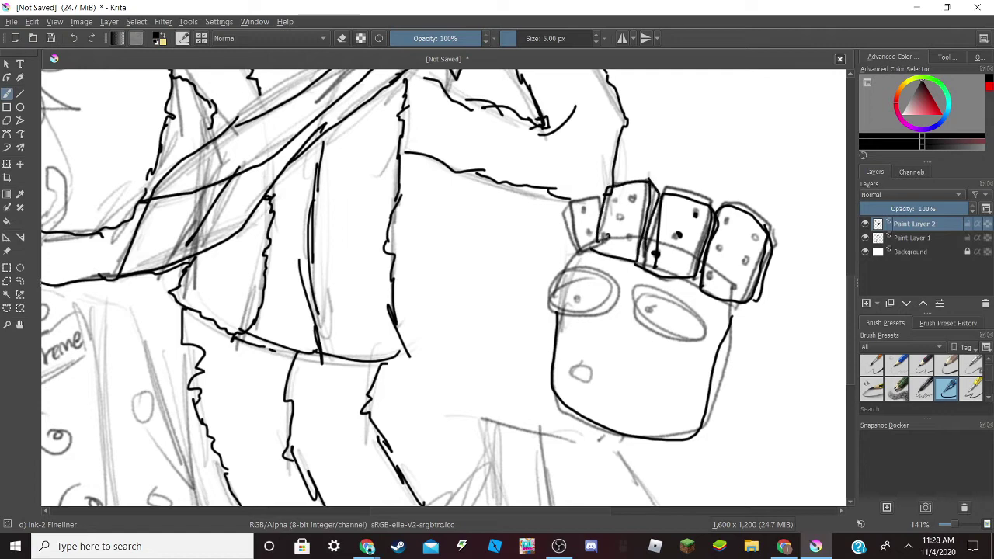
{"action": "left_click", "coordinate": [607, 236]}
{"action": "left_click", "coordinate": [620, 218]}
{"action": "mouse_move", "coordinate": [563, 208]}
{"action": "left_mouse_down"}
{"action": "mouse_move", "coordinate": [572, 246]}
{"action": "mouse_move", "coordinate": [573, 200]}
{"action": "mouse_move", "coordinate": [562, 208]}
{"action": "mouse_move", "coordinate": [603, 194]}
{"action": "left_mouse_up"}
{"action": "left_click", "coordinate": [588, 230]}
{"action": "left_click", "coordinate": [586, 206]}
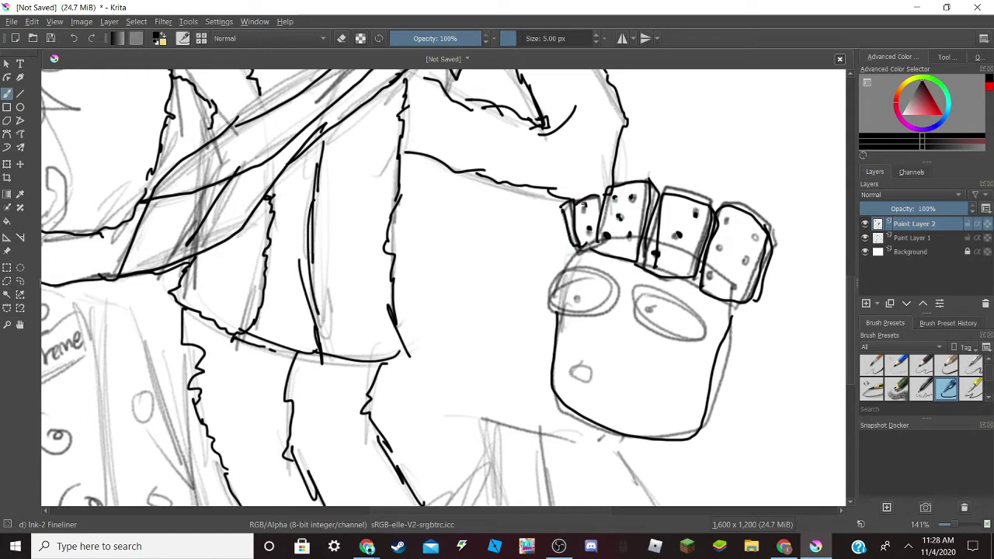
{"action": "left_click", "coordinate": [585, 206]}
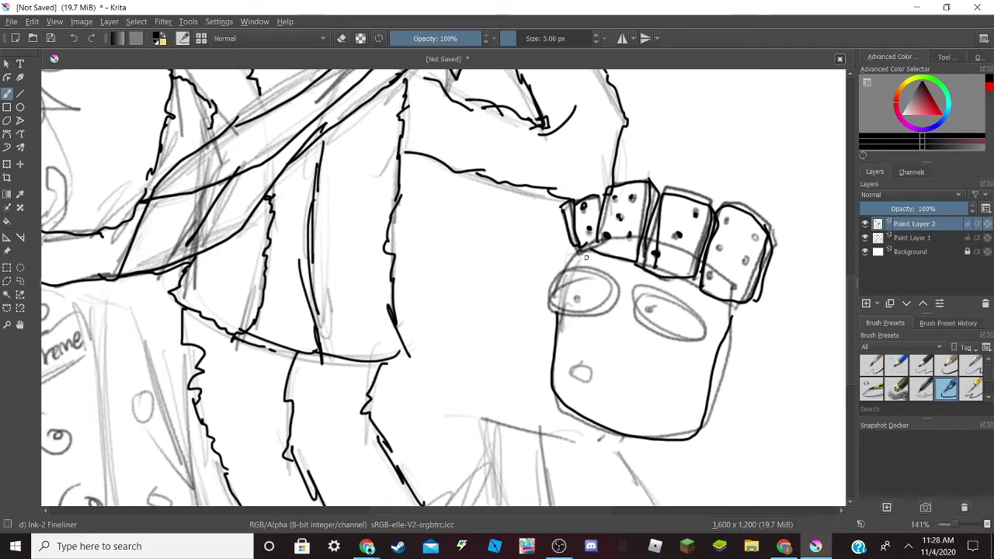
Ink the block-haired character's two oval eyes with their pupils and the small round mouth.
{"action": "mouse_move", "coordinate": [560, 273]}
{"action": "left_mouse_down"}
{"action": "mouse_move", "coordinate": [551, 304]}
{"action": "mouse_move", "coordinate": [586, 317]}
{"action": "mouse_move", "coordinate": [616, 298]}
{"action": "mouse_move", "coordinate": [565, 269]}
{"action": "left_mouse_up"}
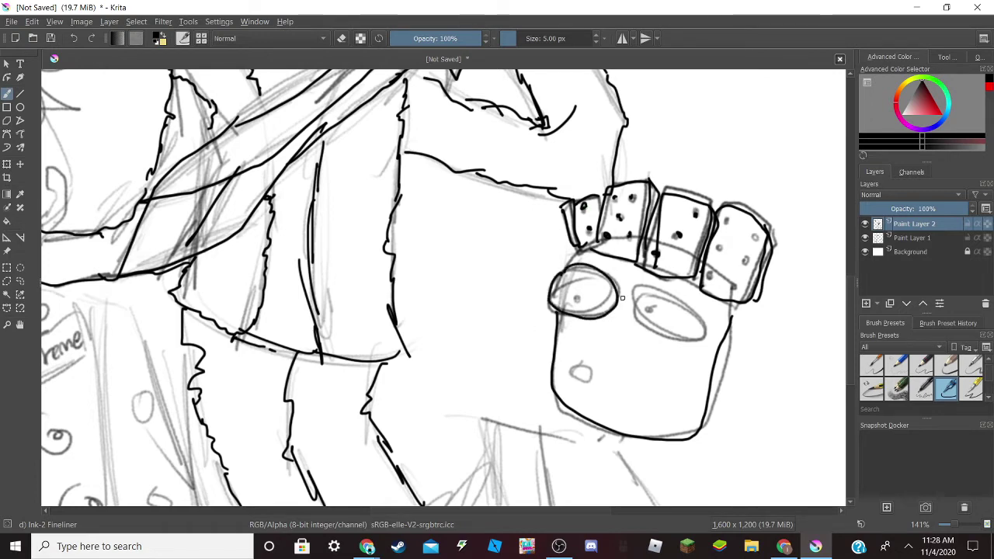
{"action": "mouse_move", "coordinate": [643, 285]}
{"action": "left_mouse_down"}
{"action": "mouse_move", "coordinate": [659, 333]}
{"action": "mouse_move", "coordinate": [701, 327]}
{"action": "mouse_move", "coordinate": [652, 283]}
{"action": "mouse_move", "coordinate": [629, 289]}
{"action": "left_mouse_up"}
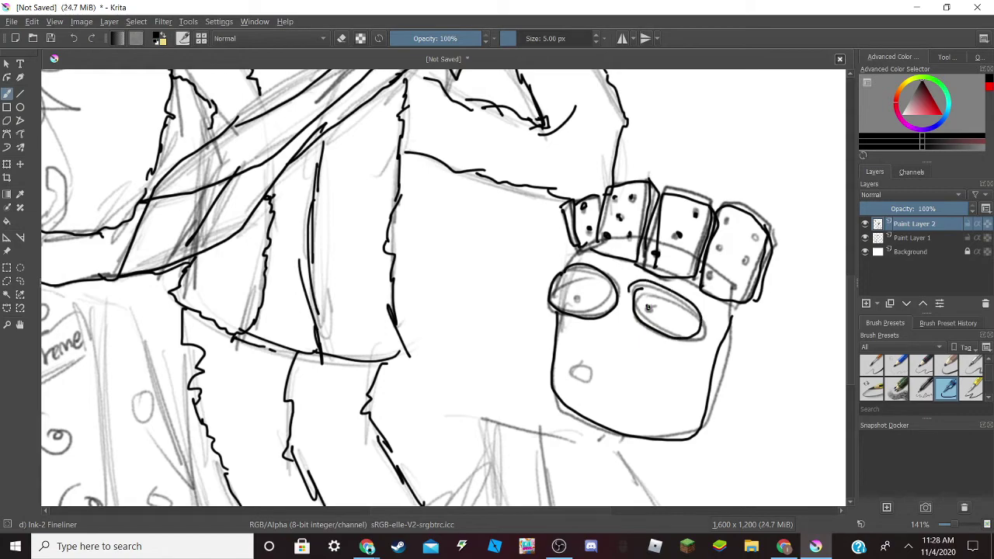
{"action": "left_click", "coordinate": [575, 297]}
{"action": "mouse_move", "coordinate": [574, 360]}
{"action": "left_mouse_down"}
{"action": "mouse_move", "coordinate": [569, 376]}
{"action": "mouse_move", "coordinate": [579, 373]}
{"action": "left_mouse_up"}
Ink the block-haired character's neck, shoulders, arms and torso lines down to the canvas edge.
{"action": "key", "text": "minus"}
{"action": "key", "text": "minus"}
{"action": "key", "text": "1"}
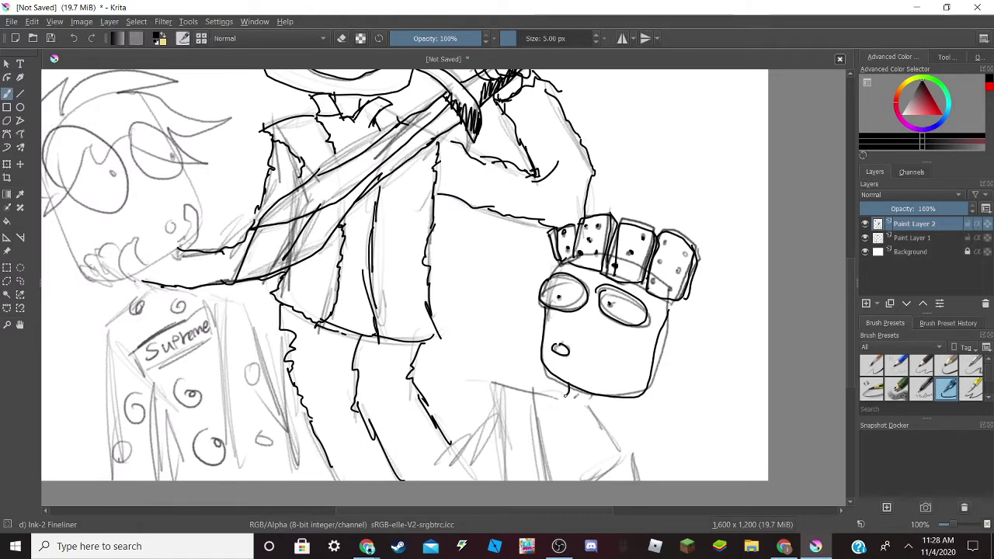
{"action": "mouse_move", "coordinate": [584, 393]}
{"action": "left_mouse_down"}
{"action": "mouse_move", "coordinate": [633, 458]}
{"action": "mouse_move", "coordinate": [617, 444]}
{"action": "mouse_move", "coordinate": [616, 467]}
{"action": "mouse_move", "coordinate": [507, 383]}
{"action": "mouse_move", "coordinate": [471, 438]}
{"action": "mouse_move", "coordinate": [430, 467]}
{"action": "left_mouse_up"}
{"action": "left_click_drag", "start_coordinate": [508, 383], "coordinate": [505, 480]}
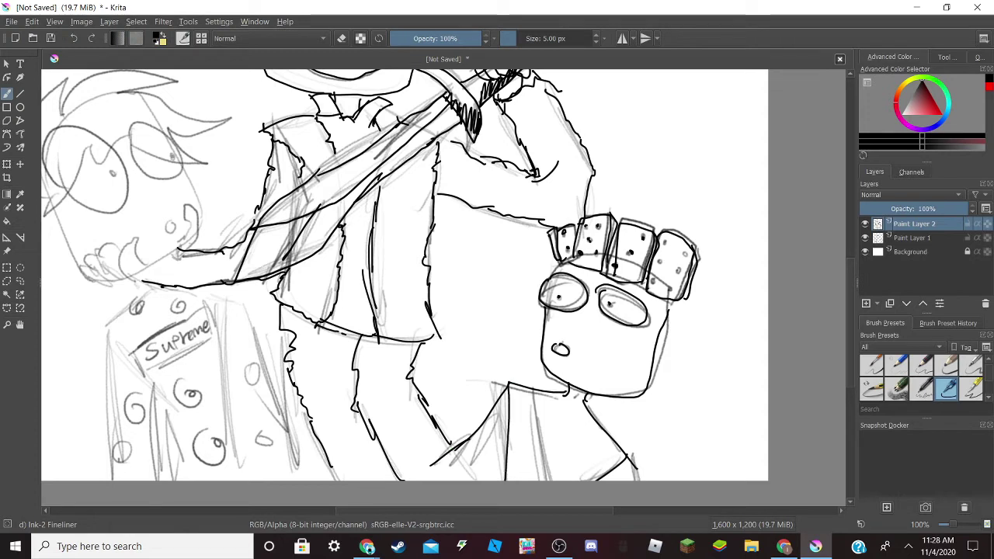
{"action": "left_click_drag", "start_coordinate": [540, 392], "coordinate": [550, 480]}
{"action": "left_click_drag", "start_coordinate": [637, 457], "coordinate": [639, 480]}
{"action": "left_click_drag", "start_coordinate": [605, 468], "coordinate": [599, 480]}
Ink the held head's jaw, the fingers and thumb gripping it, and its small round mouth.
{"action": "scroll", "coordinate": [158, 260], "scroll_direction": "down", "scroll_amount": 2}
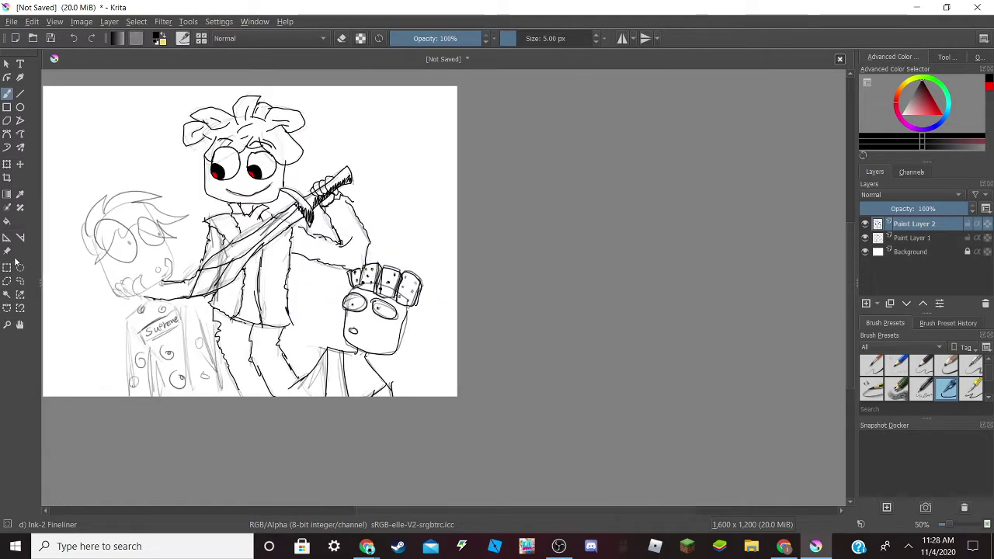
{"action": "scroll", "coordinate": [67, 235], "scroll_direction": "up", "scroll_amount": 2}
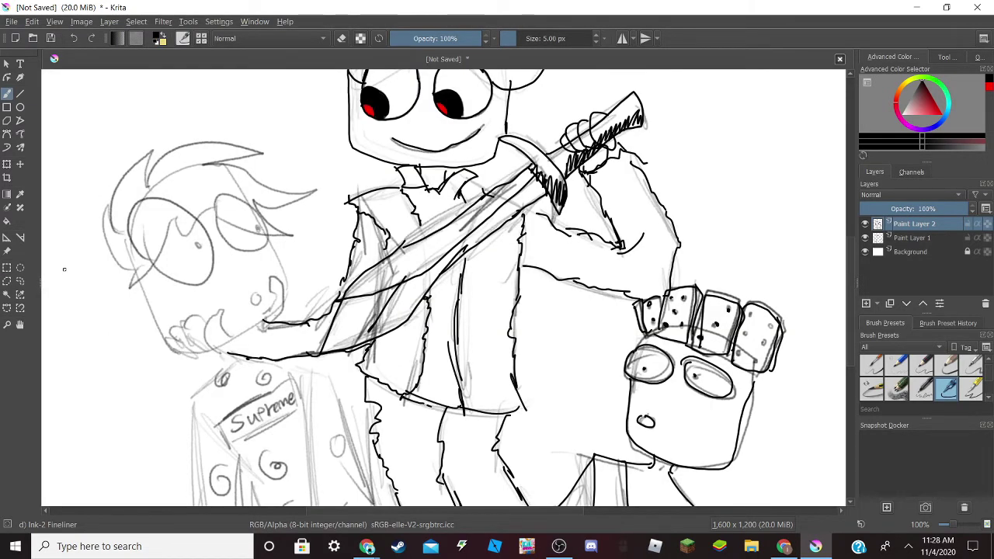
{"action": "scroll", "coordinate": [64, 259], "scroll_direction": "up", "scroll_amount": 1}
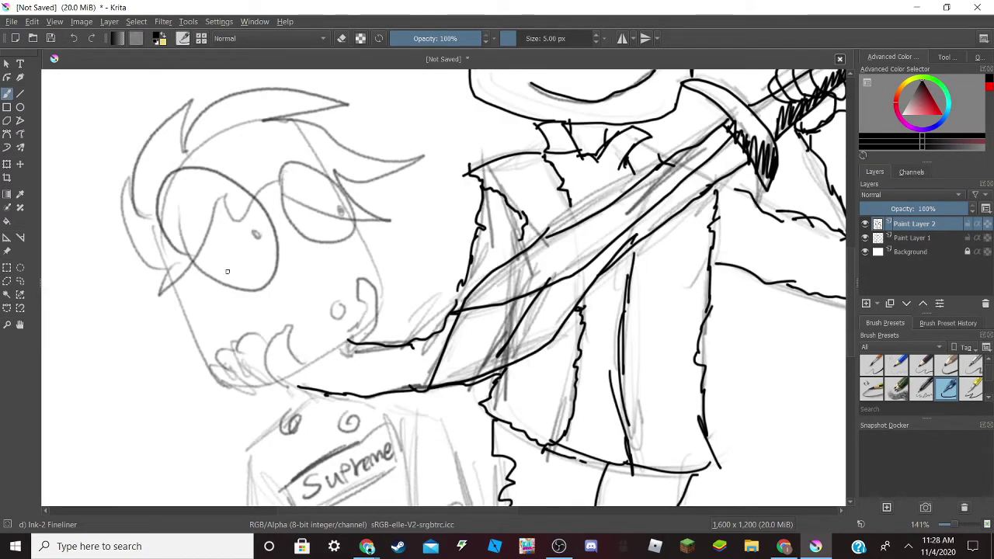
{"action": "mouse_move", "coordinate": [169, 288]}
{"action": "left_mouse_down"}
{"action": "mouse_move", "coordinate": [213, 379]}
{"action": "mouse_move", "coordinate": [232, 386]}
{"action": "mouse_move", "coordinate": [223, 366]}
{"action": "mouse_move", "coordinate": [207, 365]}
{"action": "mouse_move", "coordinate": [244, 390]}
{"action": "mouse_move", "coordinate": [237, 380]}
{"action": "mouse_move", "coordinate": [241, 368]}
{"action": "mouse_move", "coordinate": [244, 385]}
{"action": "mouse_move", "coordinate": [261, 341]}
{"action": "mouse_move", "coordinate": [272, 379]}
{"action": "mouse_move", "coordinate": [257, 386]}
{"action": "mouse_move", "coordinate": [277, 334]}
{"action": "mouse_move", "coordinate": [282, 388]}
{"action": "left_mouse_up"}
{"action": "mouse_move", "coordinate": [348, 332]}
{"action": "left_mouse_down"}
{"action": "mouse_move", "coordinate": [356, 285]}
{"action": "mouse_move", "coordinate": [376, 286]}
{"action": "mouse_move", "coordinate": [378, 332]}
{"action": "mouse_move", "coordinate": [351, 332]}
{"action": "left_mouse_up"}
{"action": "left_click_drag", "start_coordinate": [298, 369], "coordinate": [351, 338]}
{"action": "mouse_move", "coordinate": [336, 306]}
{"action": "left_mouse_down"}
{"action": "mouse_move", "coordinate": [346, 306]}
{"action": "mouse_move", "coordinate": [337, 303]}
{"action": "left_mouse_up"}
Ink the held head's two oval glasses lenses and the small pupils inside them.
{"action": "mouse_move", "coordinate": [159, 203]}
{"action": "left_mouse_down"}
{"action": "mouse_move", "coordinate": [191, 261]}
{"action": "mouse_move", "coordinate": [228, 288]}
{"action": "mouse_move", "coordinate": [275, 276]}
{"action": "mouse_move", "coordinate": [270, 227]}
{"action": "mouse_move", "coordinate": [237, 180]}
{"action": "mouse_move", "coordinate": [190, 164]}
{"action": "mouse_move", "coordinate": [165, 208]}
{"action": "left_mouse_up"}
{"action": "mouse_move", "coordinate": [285, 176]}
{"action": "left_mouse_down"}
{"action": "mouse_move", "coordinate": [307, 237]}
{"action": "mouse_move", "coordinate": [349, 200]}
{"action": "mouse_move", "coordinate": [282, 191]}
{"action": "left_mouse_up"}
{"action": "left_click_drag", "start_coordinate": [340, 204], "coordinate": [341, 212]}
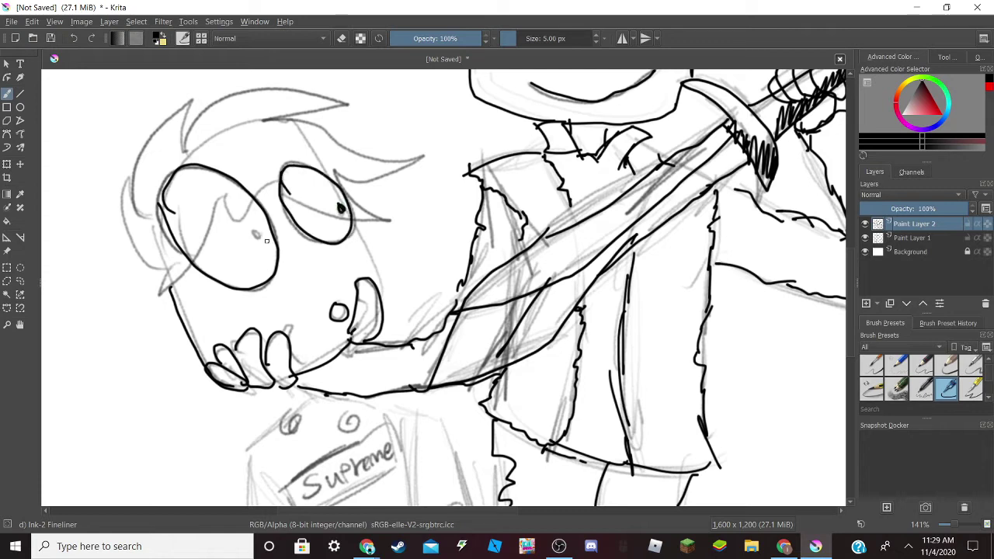
{"action": "left_click_drag", "start_coordinate": [251, 222], "coordinate": [255, 237]}
Ink the held head's swept hair spikes, the glasses bridge and the remaining cheek line.
{"action": "mouse_move", "coordinate": [167, 258]}
{"action": "left_mouse_down"}
{"action": "mouse_move", "coordinate": [153, 295]}
{"action": "mouse_move", "coordinate": [185, 254]}
{"action": "mouse_move", "coordinate": [111, 224]}
{"action": "mouse_move", "coordinate": [122, 181]}
{"action": "mouse_move", "coordinate": [142, 195]}
{"action": "mouse_move", "coordinate": [167, 128]}
{"action": "mouse_move", "coordinate": [268, 73]}
{"action": "mouse_move", "coordinate": [333, 109]}
{"action": "left_mouse_up"}
{"action": "mouse_move", "coordinate": [273, 136]}
{"action": "left_mouse_down"}
{"action": "mouse_move", "coordinate": [330, 112]}
{"action": "mouse_move", "coordinate": [374, 155]}
{"action": "mouse_move", "coordinate": [421, 162]}
{"action": "mouse_move", "coordinate": [347, 186]}
{"action": "mouse_move", "coordinate": [393, 219]}
{"action": "mouse_move", "coordinate": [351, 223]}
{"action": "left_mouse_up"}
{"action": "left_click_drag", "start_coordinate": [275, 199], "coordinate": [282, 215]}
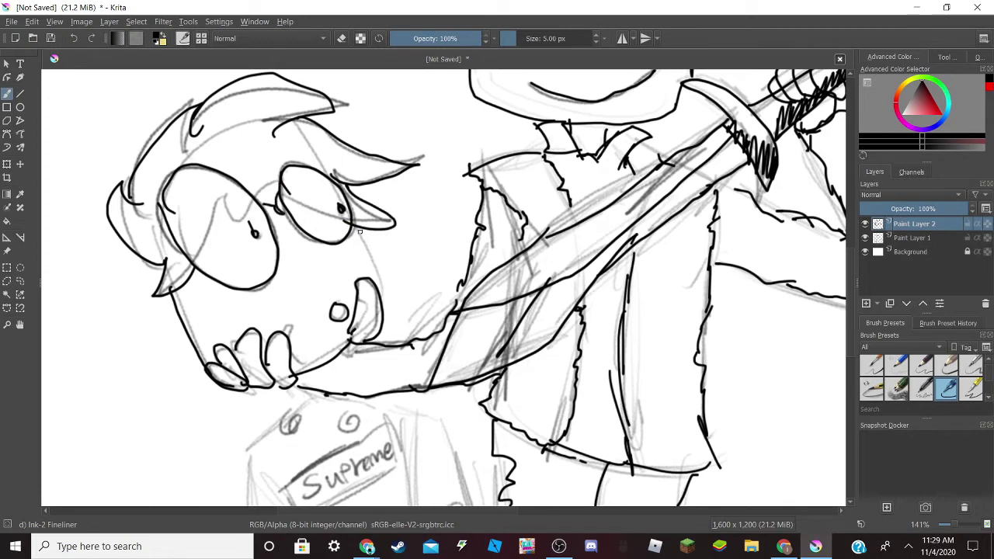
{"action": "left_click_drag", "start_coordinate": [379, 258], "coordinate": [383, 281]}
Ink the shoulders and neckline of the "Supreme" shirt, along with the two spirals above its label.
{"action": "scroll", "coordinate": [328, 443], "scroll_direction": "down", "scroll_amount": 5}
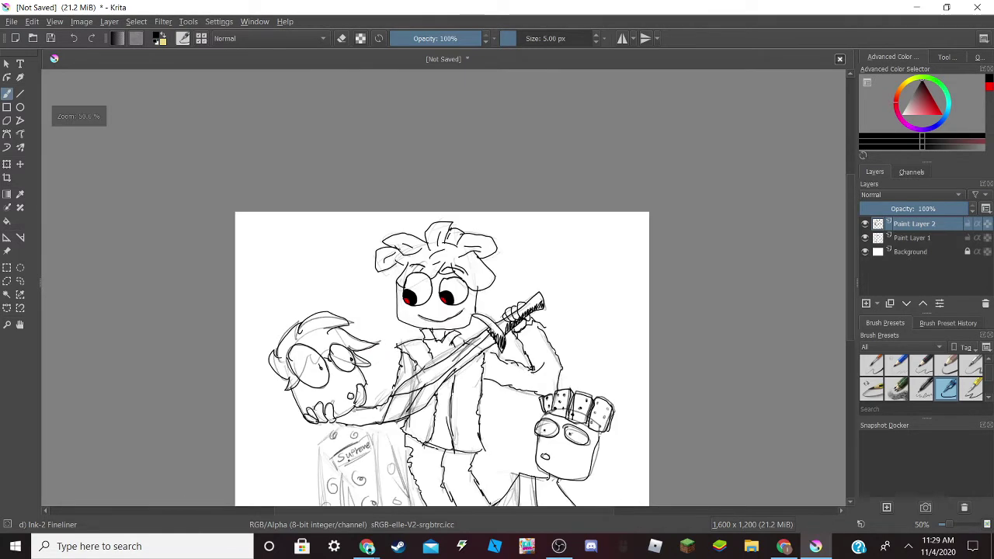
{"action": "scroll", "coordinate": [342, 466], "scroll_direction": "up", "scroll_amount": 6}
{"action": "scroll", "coordinate": [346, 473], "scroll_direction": "up", "scroll_amount": 2}
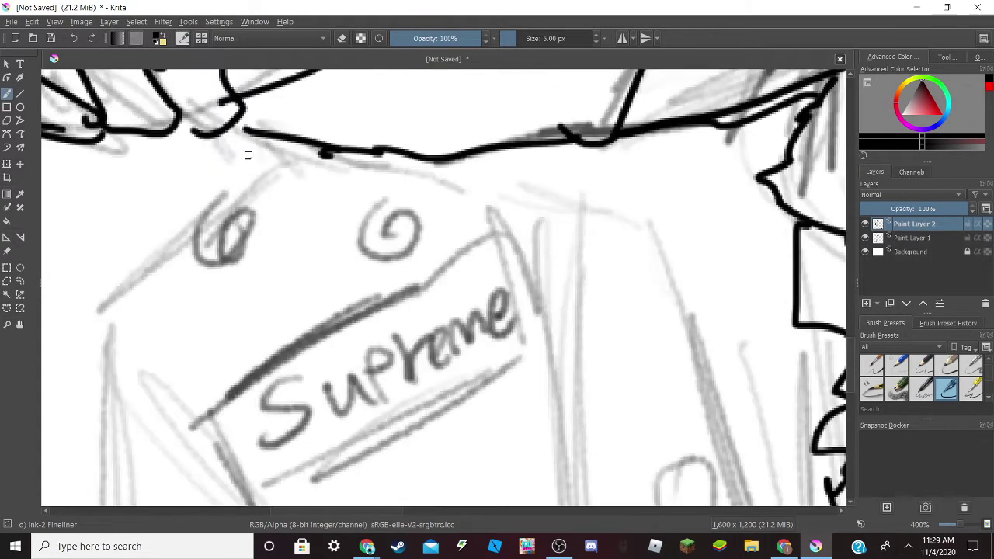
{"action": "mouse_move", "coordinate": [257, 140]}
{"action": "left_mouse_down"}
{"action": "mouse_move", "coordinate": [269, 153]}
{"action": "mouse_move", "coordinate": [242, 179]}
{"action": "mouse_move", "coordinate": [105, 290]}
{"action": "left_mouse_up"}
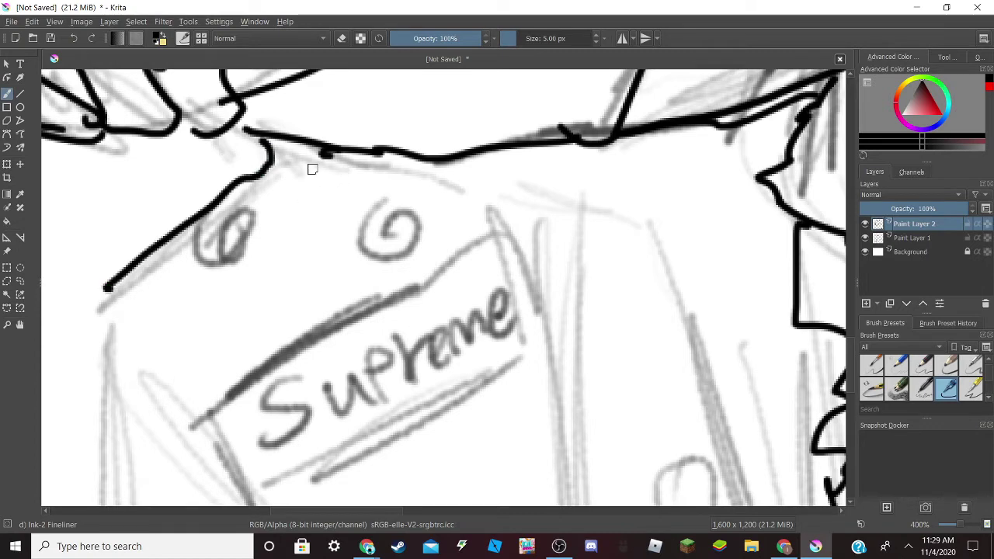
{"action": "mouse_move", "coordinate": [316, 151]}
{"action": "left_mouse_down"}
{"action": "mouse_move", "coordinate": [545, 184]}
{"action": "mouse_move", "coordinate": [590, 201]}
{"action": "left_mouse_up"}
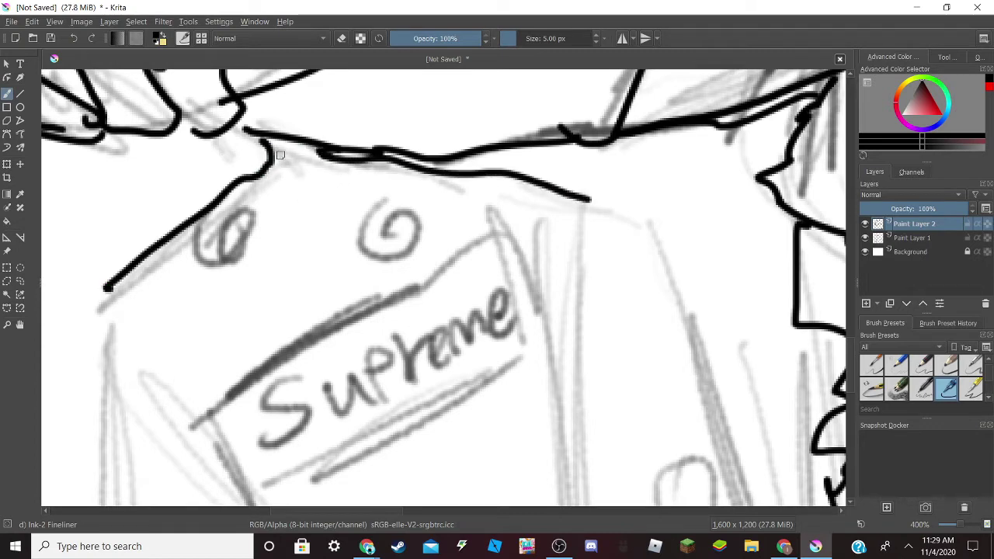
{"action": "mouse_move", "coordinate": [271, 153]}
{"action": "left_mouse_down"}
{"action": "mouse_move", "coordinate": [321, 184]}
{"action": "mouse_move", "coordinate": [332, 150]}
{"action": "left_mouse_up"}
{"action": "mouse_move", "coordinate": [387, 205]}
{"action": "left_mouse_down"}
{"action": "mouse_move", "coordinate": [362, 246]}
{"action": "mouse_move", "coordinate": [379, 227]}
{"action": "left_mouse_up"}
{"action": "mouse_move", "coordinate": [194, 213]}
{"action": "left_mouse_down"}
{"action": "mouse_move", "coordinate": [187, 248]}
{"action": "mouse_move", "coordinate": [224, 235]}
{"action": "left_mouse_up"}
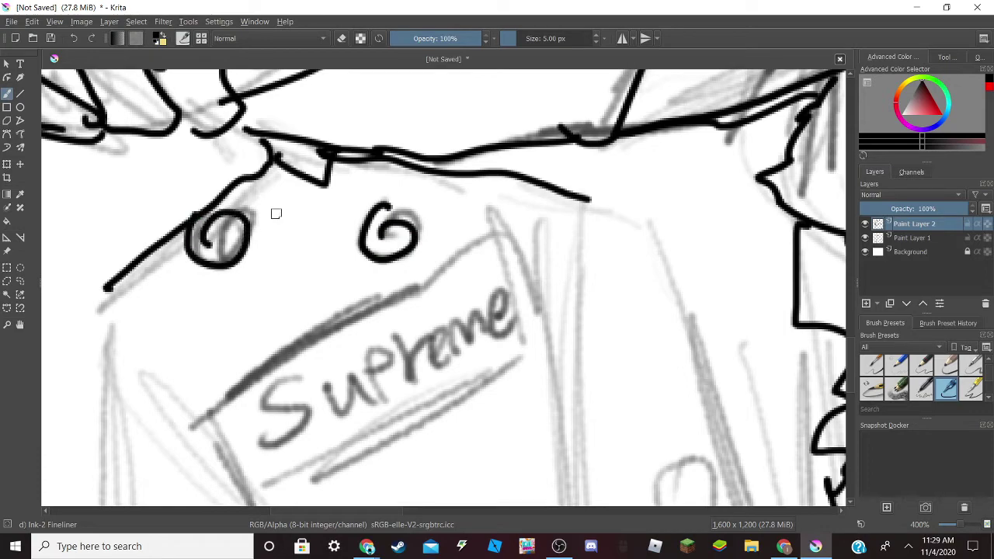
Ink the "Supreme" shirt's outer sleeve with its two spirals and the adjoining side edge of the torso.
{"action": "scroll", "coordinate": [461, 437], "scroll_direction": "down", "scroll_amount": 3}
{"action": "scroll", "coordinate": [494, 508], "scroll_direction": "down", "scroll_amount": 6}
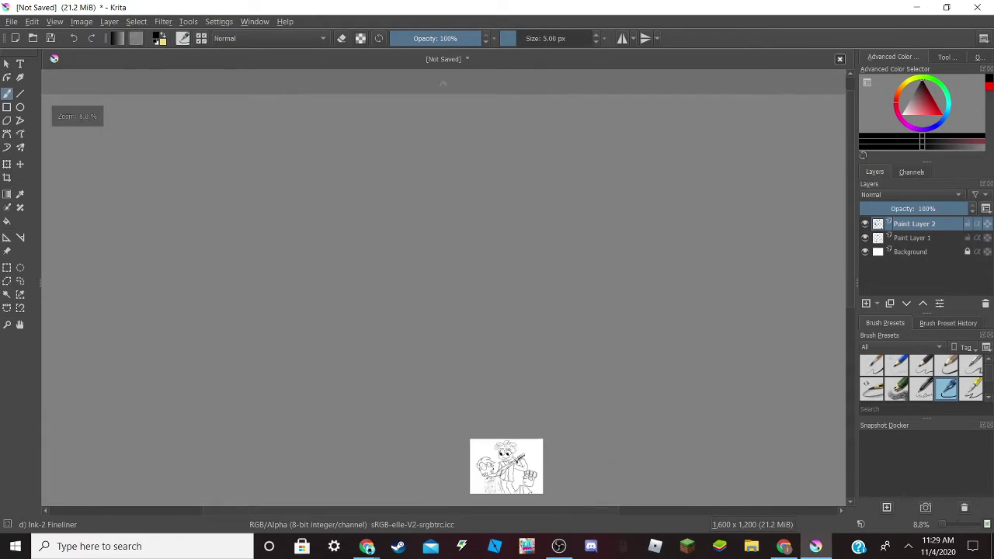
{"action": "scroll", "coordinate": [483, 506], "scroll_direction": "up", "scroll_amount": 6}
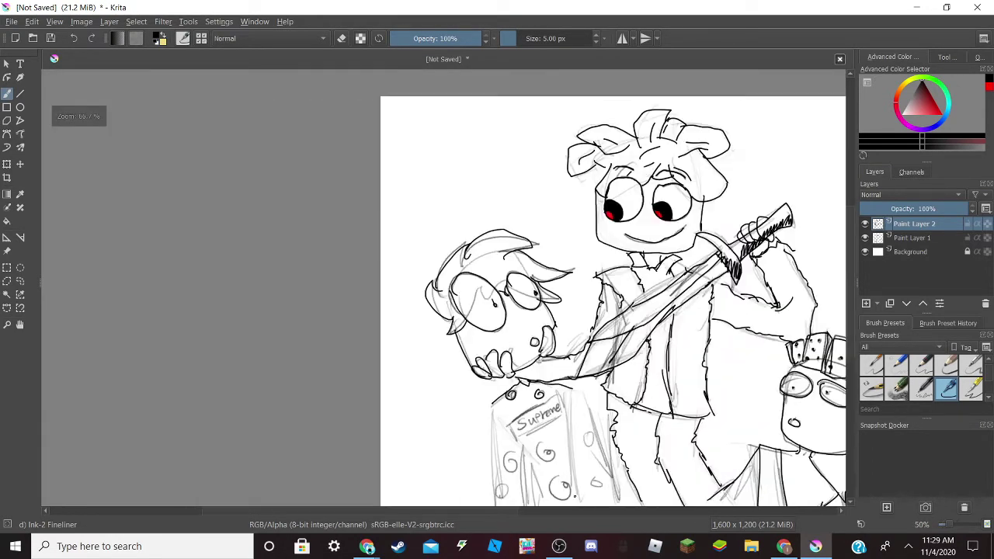
{"action": "scroll", "coordinate": [549, 426], "scroll_direction": "down", "scroll_amount": 6}
{"action": "scroll", "coordinate": [567, 494], "scroll_direction": "up", "scroll_amount": 6}
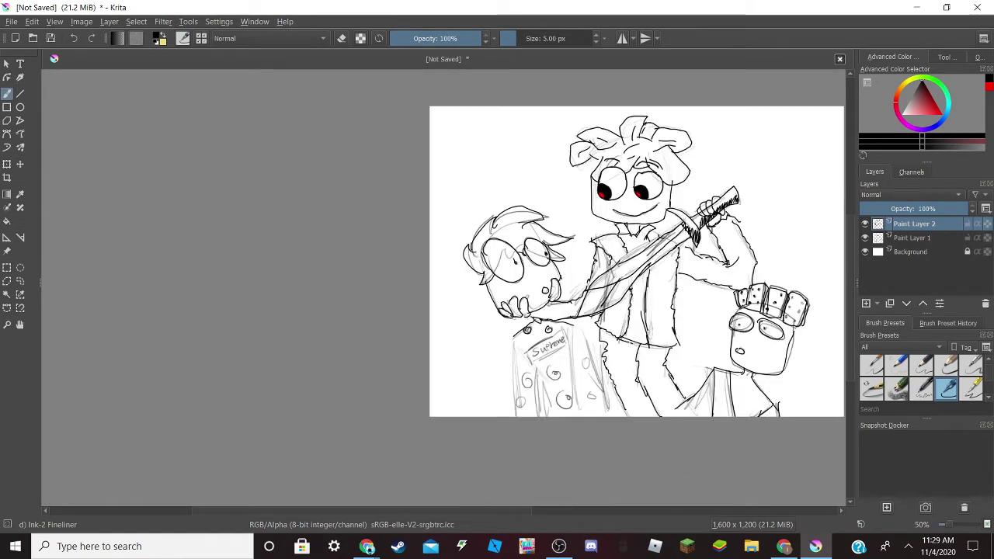
{"action": "scroll", "coordinate": [573, 417], "scroll_direction": "up", "scroll_amount": 2}
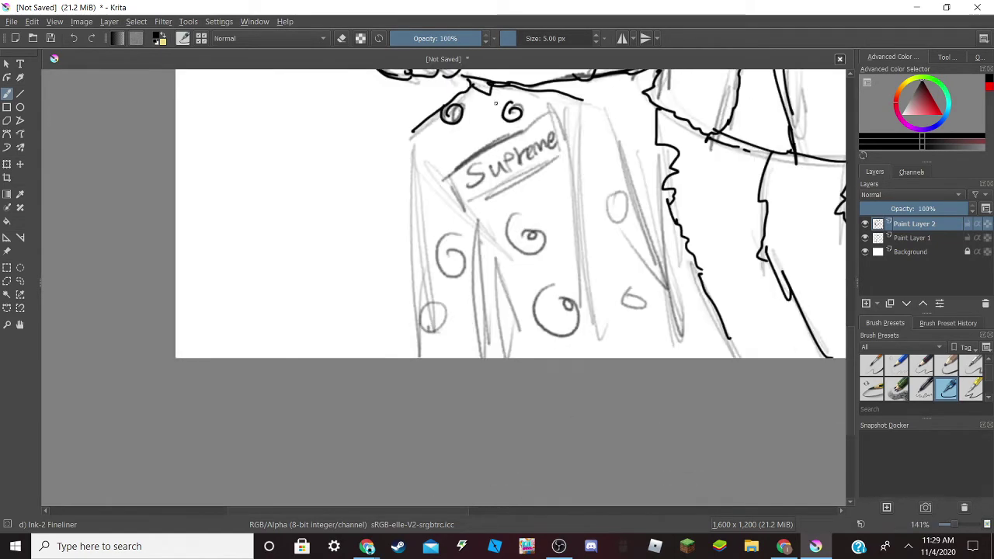
{"action": "mouse_move", "coordinate": [411, 140]}
{"action": "left_mouse_down"}
{"action": "mouse_move", "coordinate": [421, 180]}
{"action": "mouse_move", "coordinate": [469, 221]}
{"action": "left_mouse_up"}
{"action": "left_click_drag", "start_coordinate": [414, 178], "coordinate": [426, 341]}
{"action": "left_click_drag", "start_coordinate": [473, 218], "coordinate": [497, 357]}
{"action": "mouse_move", "coordinate": [437, 303]}
{"action": "left_mouse_down"}
{"action": "mouse_move", "coordinate": [451, 326]}
{"action": "mouse_move", "coordinate": [442, 320]}
{"action": "left_mouse_up"}
{"action": "mouse_move", "coordinate": [451, 238]}
{"action": "left_mouse_down"}
{"action": "mouse_move", "coordinate": [438, 270]}
{"action": "mouse_move", "coordinate": [449, 255]}
{"action": "mouse_move", "coordinate": [493, 282]}
{"action": "mouse_move", "coordinate": [508, 357]}
{"action": "left_mouse_up"}
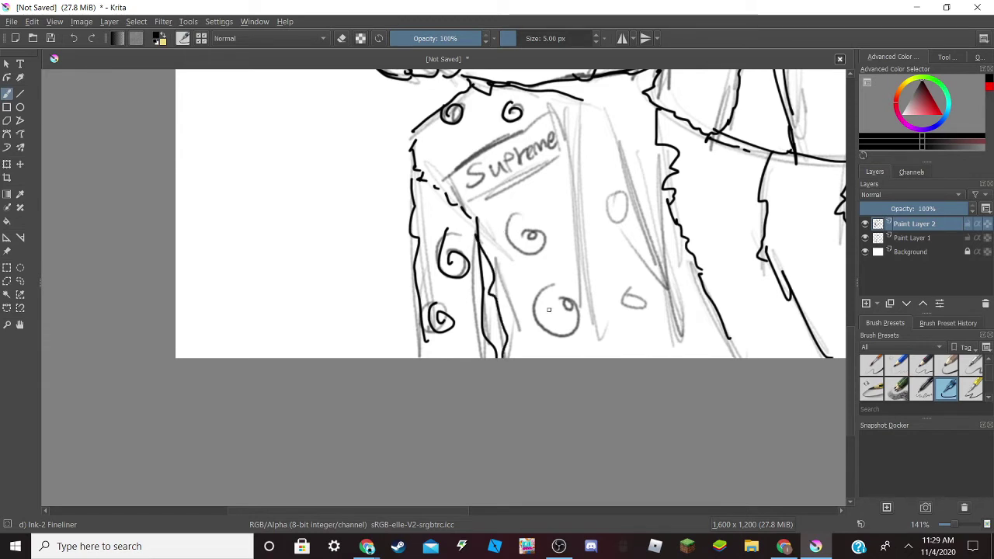
Ink the opposite side edge of the "Supreme" shirt's torso and the two spirals below the label.
{"action": "left_click_drag", "start_coordinate": [597, 346], "coordinate": [575, 99]}
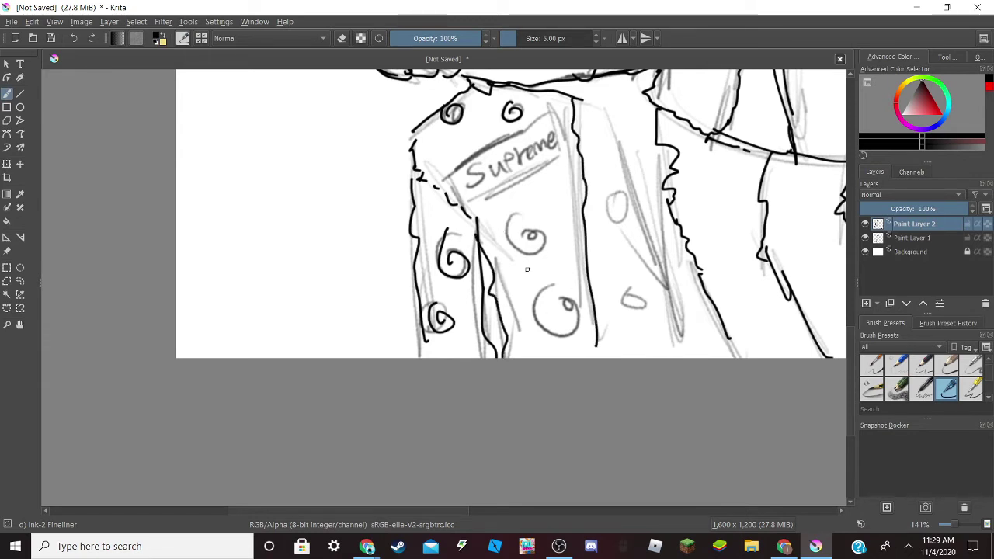
{"action": "mouse_move", "coordinate": [519, 217]}
{"action": "left_mouse_down"}
{"action": "mouse_move", "coordinate": [532, 258]}
{"action": "mouse_move", "coordinate": [530, 241]}
{"action": "left_mouse_up"}
{"action": "mouse_move", "coordinate": [558, 298]}
{"action": "left_mouse_down"}
{"action": "mouse_move", "coordinate": [568, 340]}
{"action": "mouse_move", "coordinate": [549, 311]}
{"action": "left_mouse_up"}
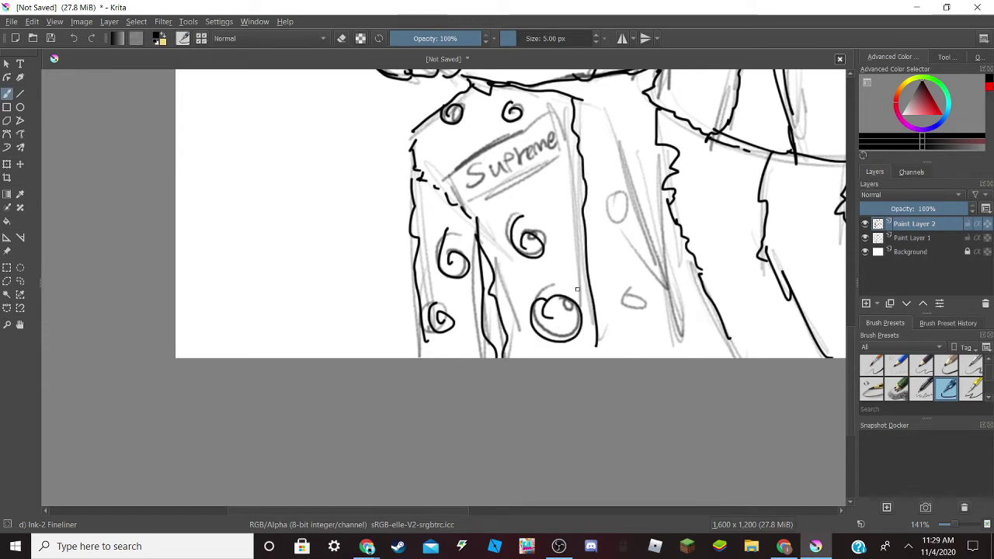
Ink the "Supreme" shirt's remaining sleeve edge with its circle and oval, plus the chest label's box and lettering.
{"action": "left_click_drag", "start_coordinate": [630, 292], "coordinate": [629, 294]}
{"action": "left_click_drag", "start_coordinate": [613, 196], "coordinate": [619, 198]}
{"action": "mouse_move", "coordinate": [603, 99]}
{"action": "left_mouse_down"}
{"action": "mouse_move", "coordinate": [624, 166]}
{"action": "mouse_move", "coordinate": [677, 352]}
{"action": "left_mouse_up"}
{"action": "left_click_drag", "start_coordinate": [594, 329], "coordinate": [593, 358]}
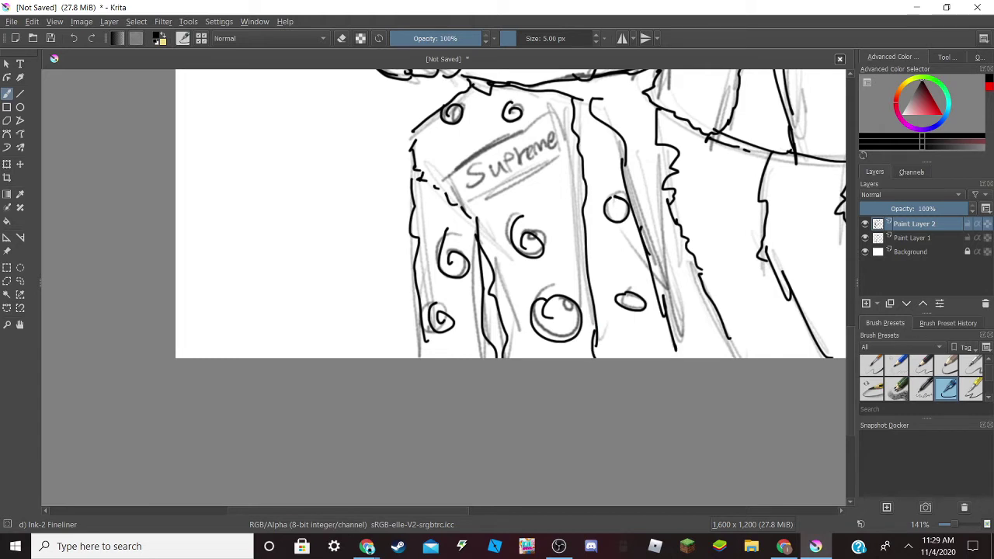
{"action": "mouse_move", "coordinate": [449, 174]}
{"action": "left_mouse_down"}
{"action": "mouse_move", "coordinate": [458, 207]}
{"action": "mouse_move", "coordinate": [531, 179]}
{"action": "mouse_move", "coordinate": [562, 160]}
{"action": "mouse_move", "coordinate": [561, 127]}
{"action": "mouse_move", "coordinate": [537, 115]}
{"action": "mouse_move", "coordinate": [472, 171]}
{"action": "mouse_move", "coordinate": [489, 165]}
{"action": "mouse_move", "coordinate": [462, 191]}
{"action": "left_mouse_up"}
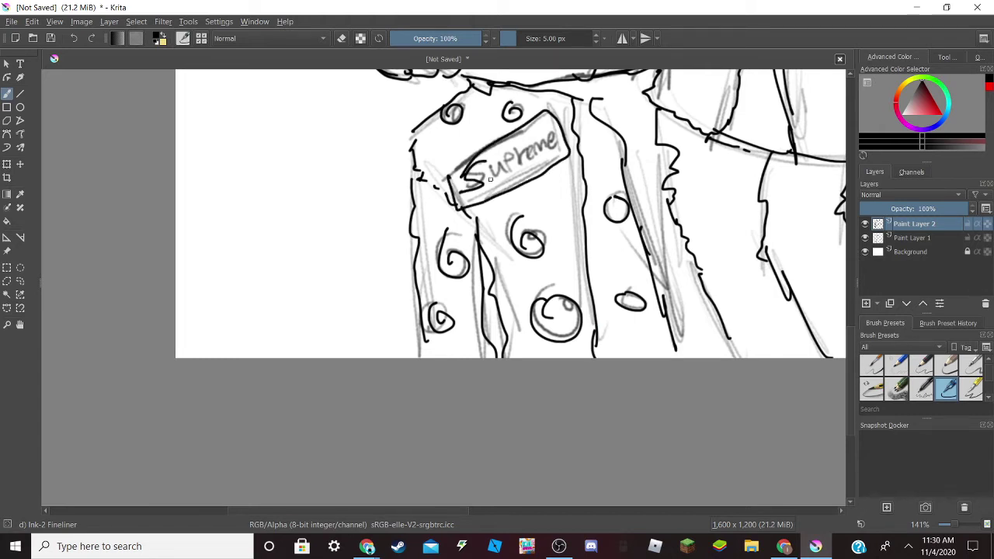
{"action": "mouse_move", "coordinate": [489, 161]}
{"action": "left_mouse_down"}
{"action": "mouse_move", "coordinate": [526, 164]}
{"action": "mouse_move", "coordinate": [514, 149]}
{"action": "mouse_move", "coordinate": [541, 154]}
{"action": "mouse_move", "coordinate": [568, 130]}
{"action": "left_mouse_up"}
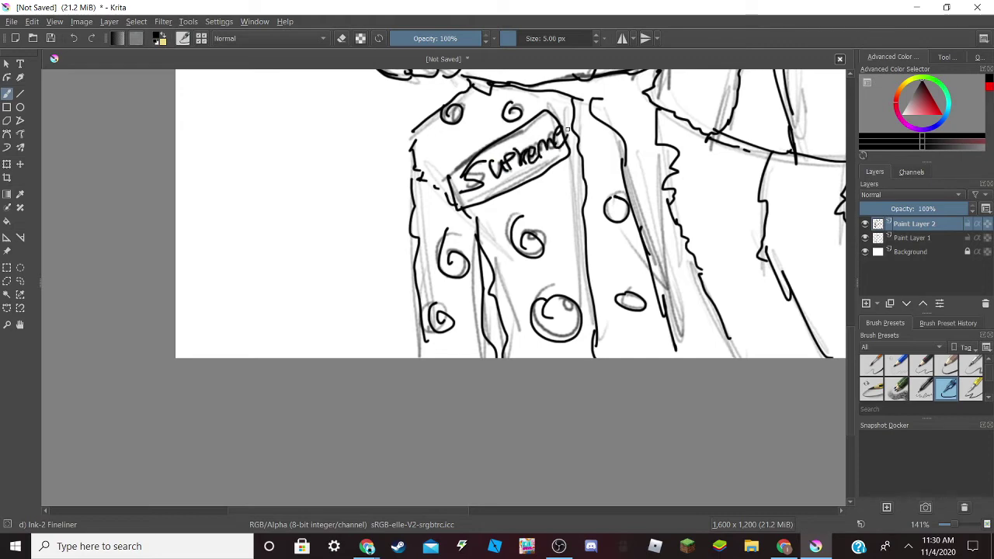
Pick pure red and enlarge the red highlights inside both of the sword-wielder's pupils.
{"action": "scroll", "coordinate": [664, 56], "scroll_direction": "down", "scroll_amount": 15}
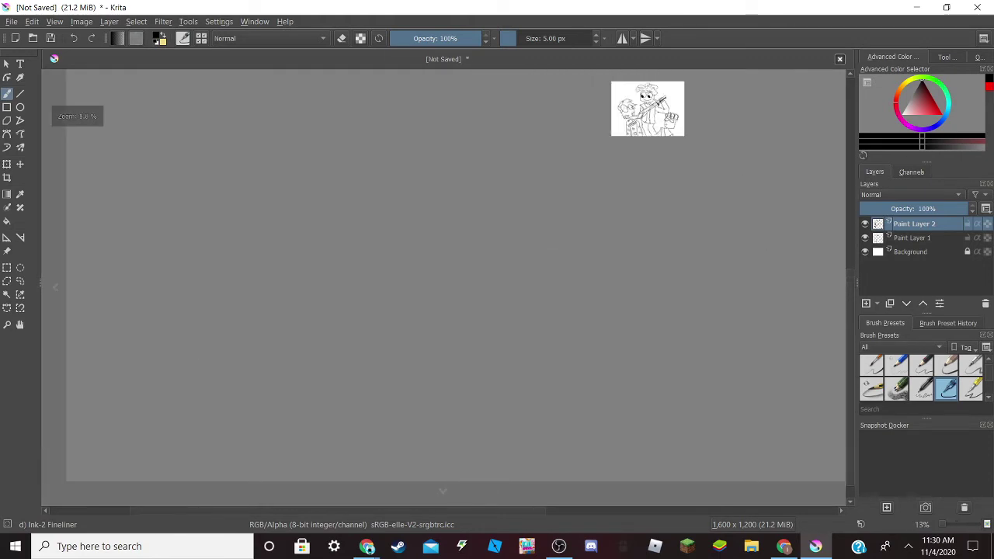
{"action": "scroll", "coordinate": [668, 69], "scroll_direction": "up", "scroll_amount": 10}
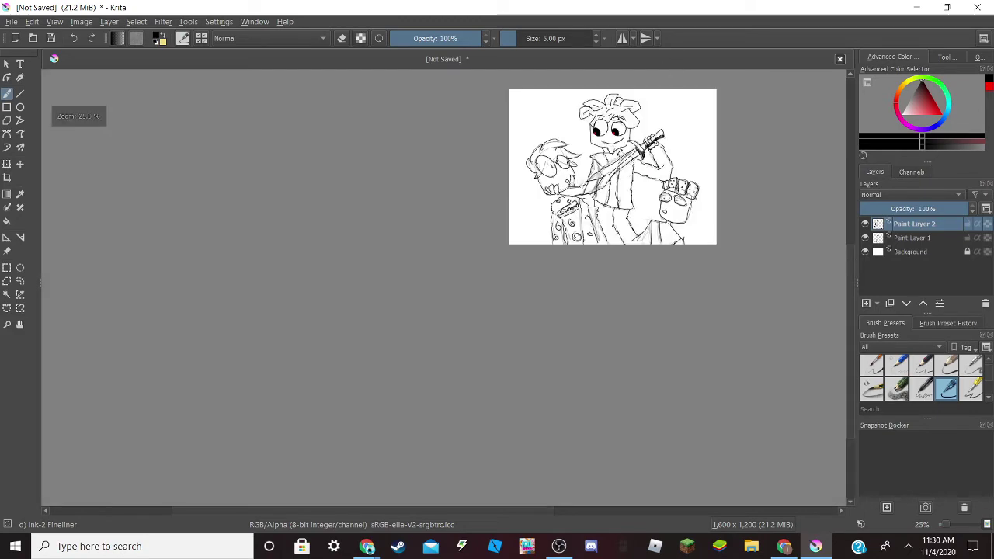
{"action": "scroll", "coordinate": [565, 187], "scroll_direction": "up", "scroll_amount": 4}
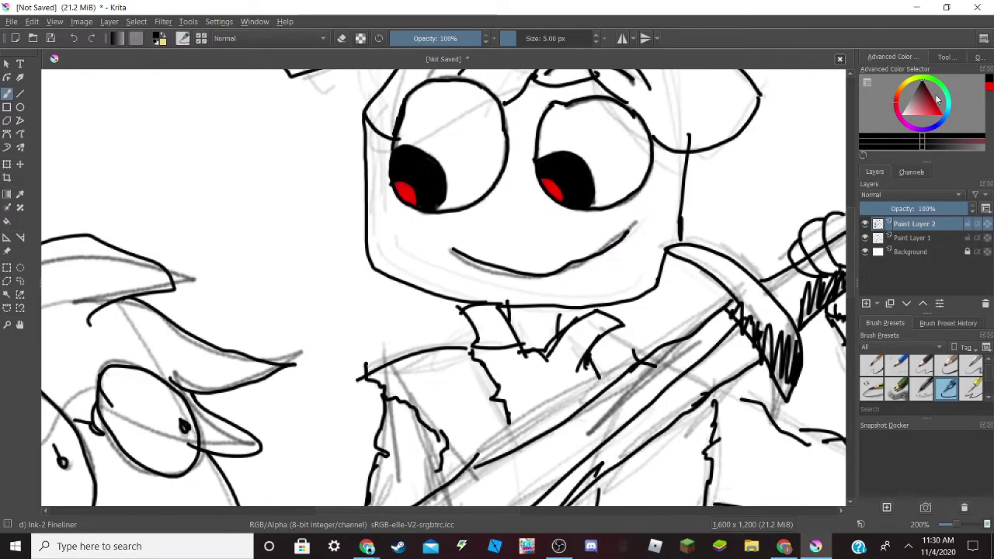
{"action": "left_click_drag", "start_coordinate": [936, 128], "coordinate": [940, 116]}
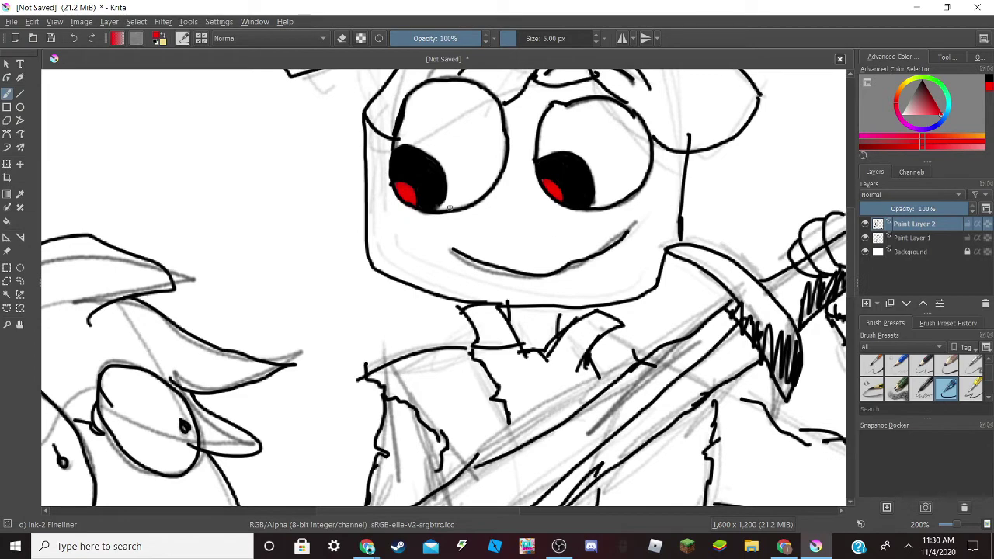
{"action": "scroll", "coordinate": [391, 179], "scroll_direction": "up", "scroll_amount": 1}
{"action": "scroll", "coordinate": [390, 179], "scroll_direction": "up", "scroll_amount": 2}
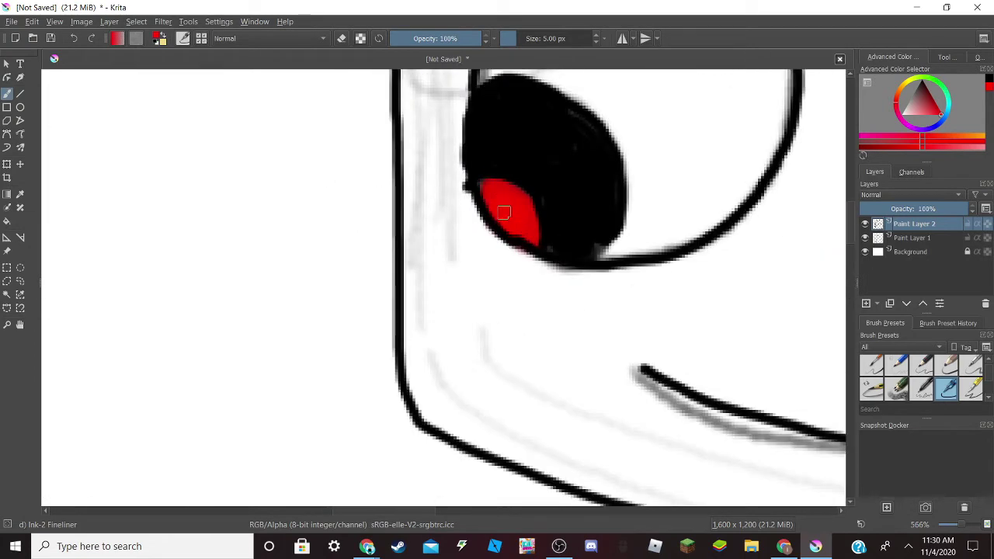
{"action": "mouse_move", "coordinate": [519, 207]}
{"action": "left_mouse_down"}
{"action": "mouse_move", "coordinate": [526, 231]}
{"action": "mouse_move", "coordinate": [504, 201]}
{"action": "mouse_move", "coordinate": [518, 200]}
{"action": "left_mouse_up"}
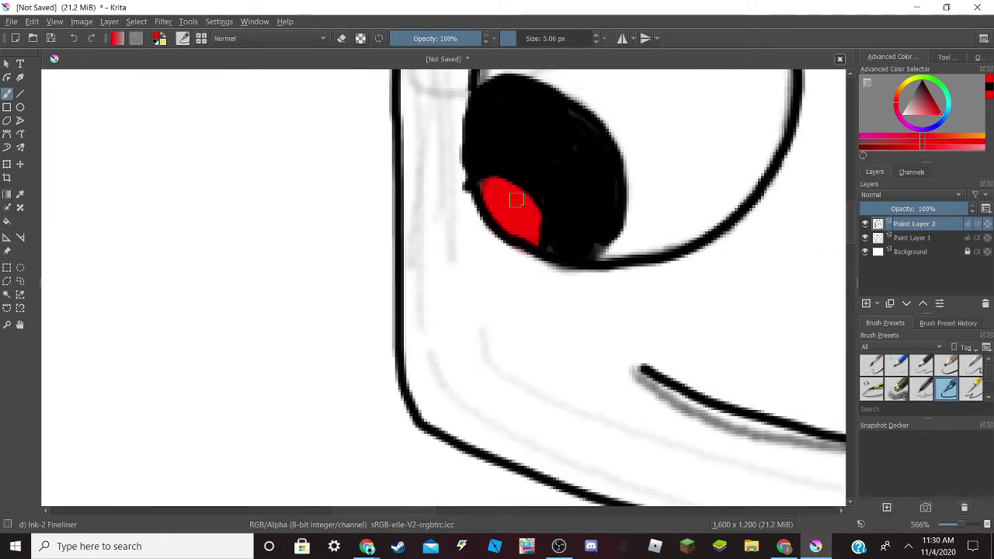
{"action": "scroll", "coordinate": [577, 195], "scroll_direction": "down", "scroll_amount": 7}
{"action": "scroll", "coordinate": [732, 239], "scroll_direction": "up", "scroll_amount": 7}
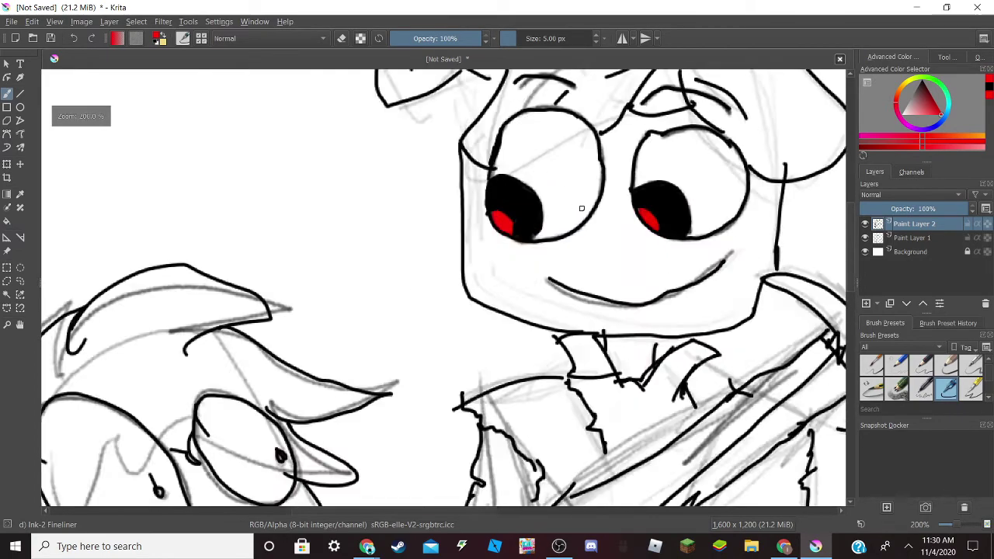
{"action": "scroll", "coordinate": [733, 239], "scroll_direction": "up", "scroll_amount": 3}
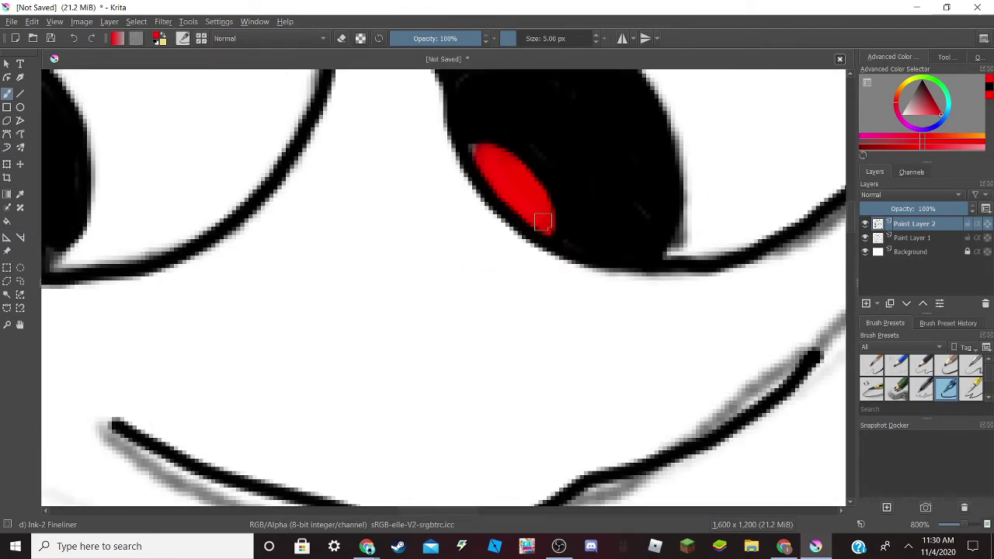
{"action": "mouse_move", "coordinate": [543, 222]}
{"action": "left_mouse_down"}
{"action": "mouse_move", "coordinate": [507, 142]}
{"action": "mouse_move", "coordinate": [551, 220]}
{"action": "mouse_move", "coordinate": [492, 140]}
{"action": "left_mouse_up"}
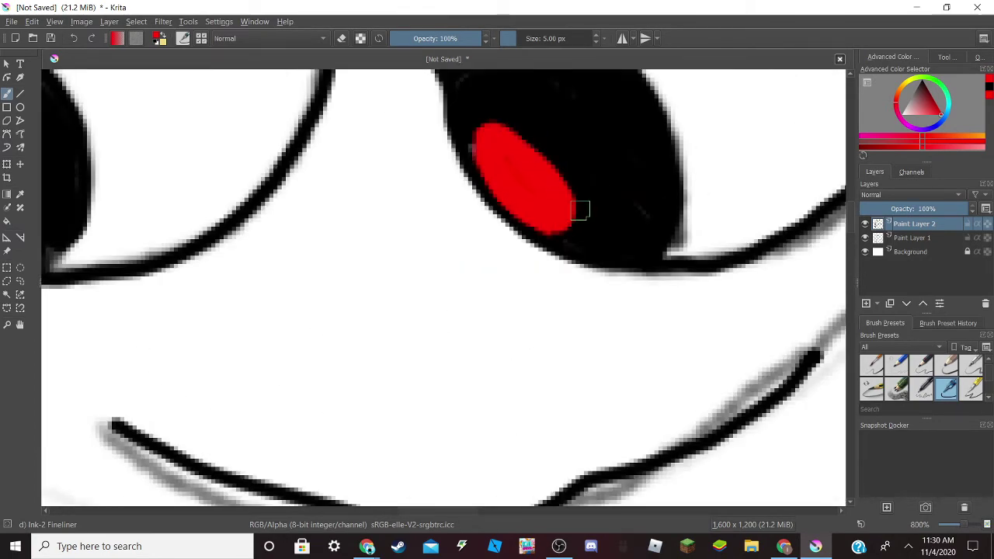
Pick a muted greyish pink and hatch small crease marks across both of the sword-wielder's trouser legs.
{"action": "scroll", "coordinate": [577, 209], "scroll_direction": "down", "scroll_amount": 10}
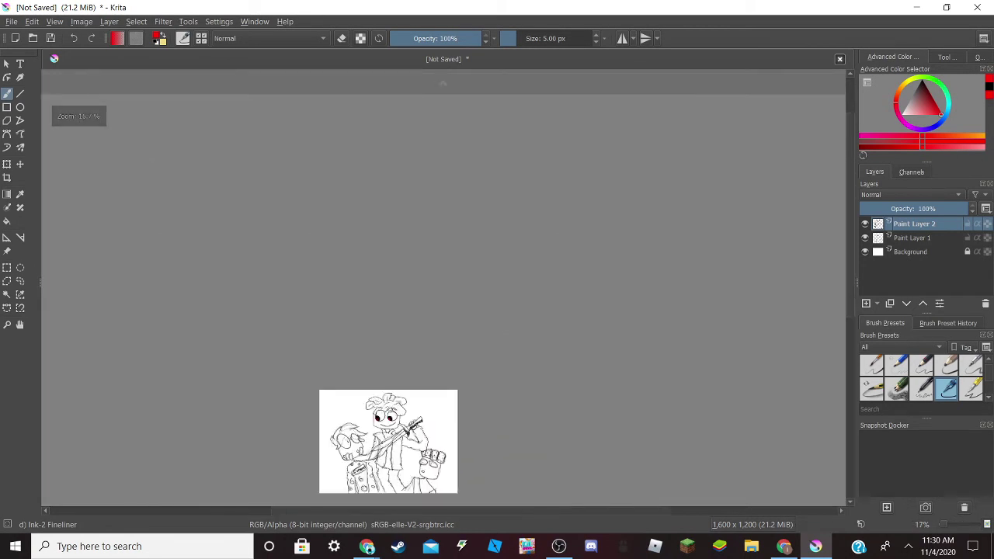
{"action": "scroll", "coordinate": [382, 443], "scroll_direction": "down", "scroll_amount": 4}
{"action": "scroll", "coordinate": [399, 492], "scroll_direction": "up", "scroll_amount": 4}
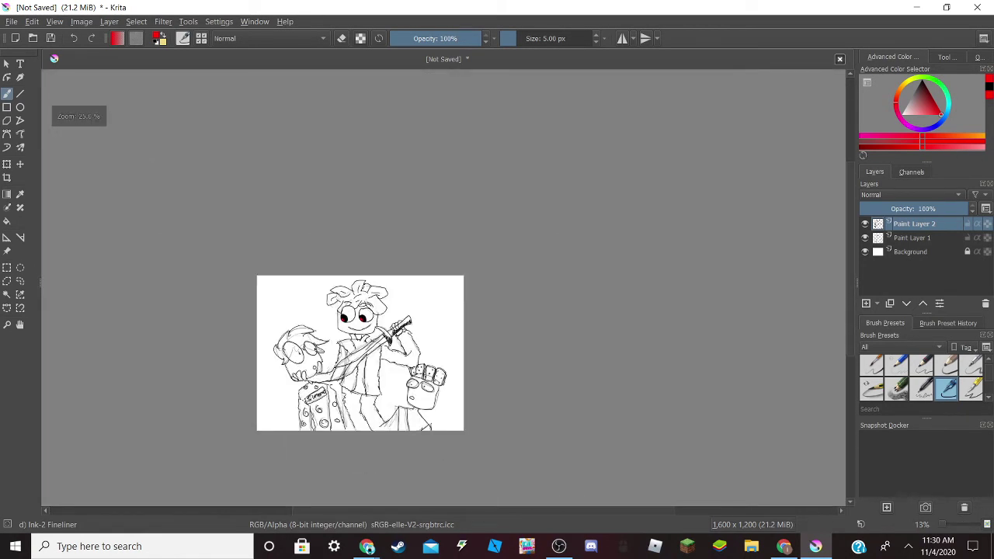
{"action": "scroll", "coordinate": [381, 458], "scroll_direction": "up", "scroll_amount": 1}
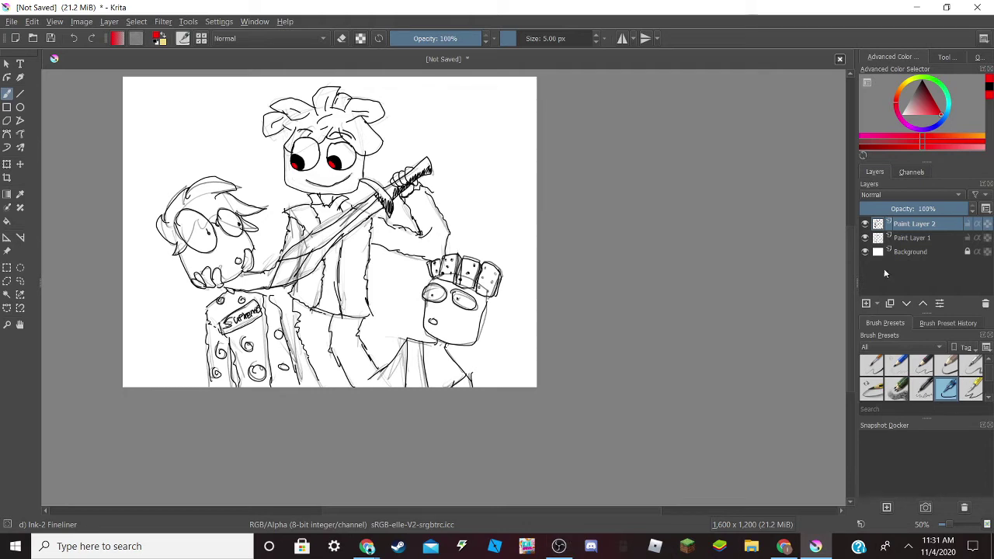
{"action": "left_click", "coordinate": [911, 103]}
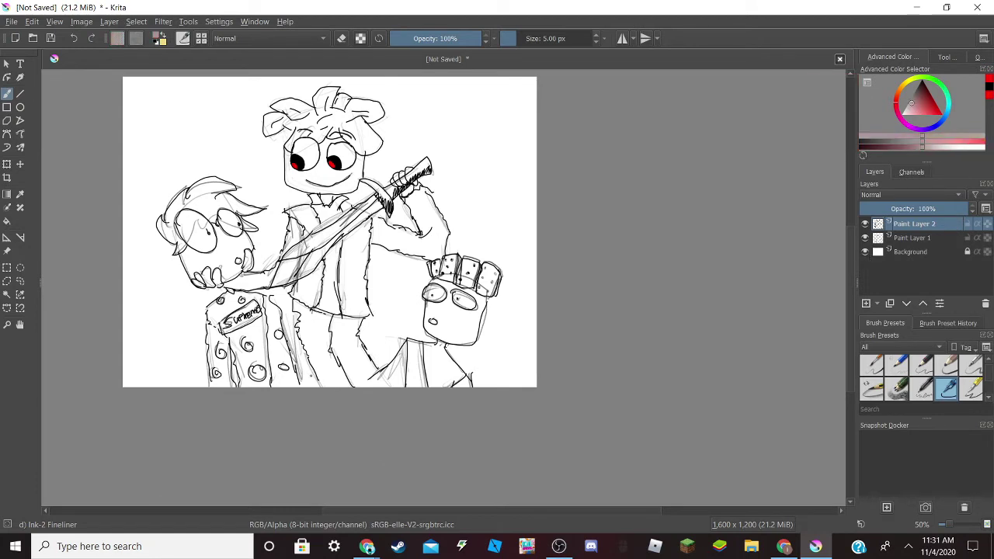
{"action": "left_click_drag", "start_coordinate": [295, 328], "coordinate": [334, 332]}
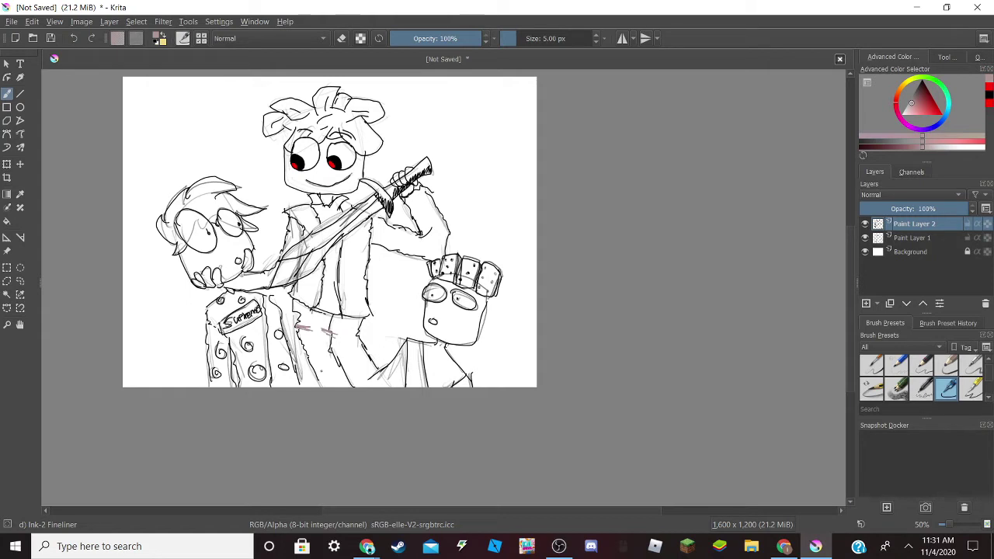
{"action": "mouse_move", "coordinate": [315, 363]}
{"action": "left_mouse_down"}
{"action": "mouse_move", "coordinate": [321, 379]}
{"action": "mouse_move", "coordinate": [360, 338]}
{"action": "left_mouse_up"}
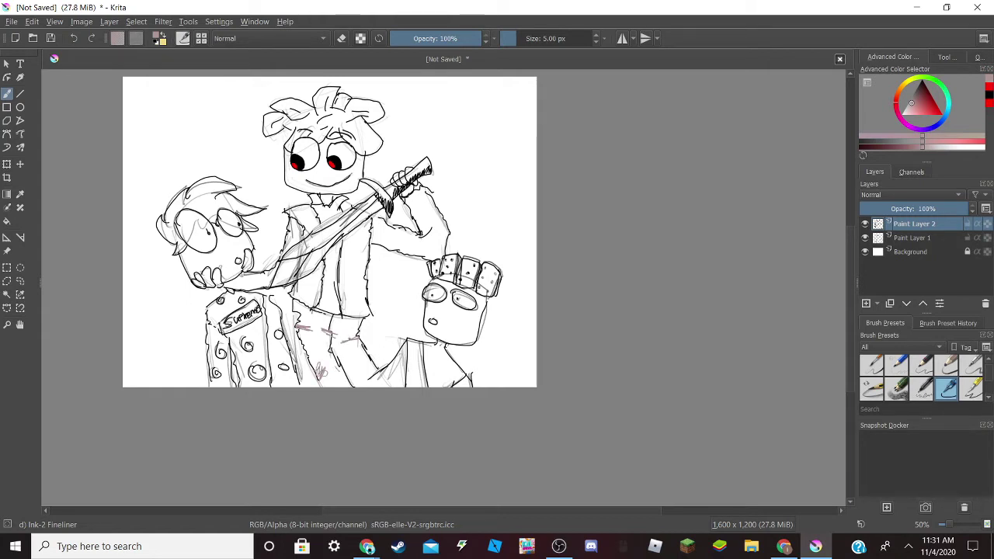
Hatch greyish-pink crease marks on the sword-wielder's jacket and raised sleeve, and along the "Supreme" shirt's torso and sleeves.
{"action": "left_click_drag", "start_coordinate": [344, 276], "coordinate": [369, 274]}
{"action": "left_click_drag", "start_coordinate": [355, 234], "coordinate": [369, 227]}
{"action": "left_click_drag", "start_coordinate": [208, 319], "coordinate": [242, 366]}
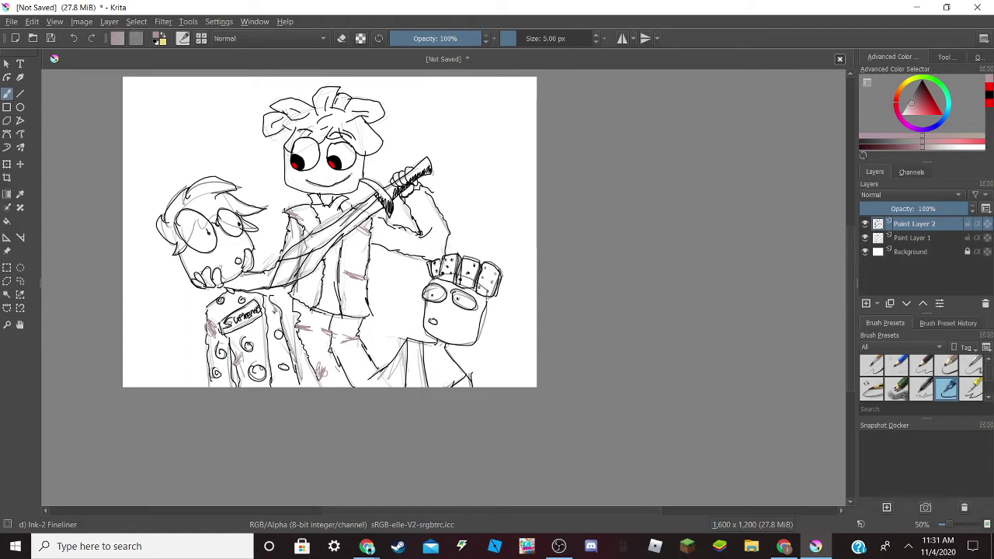
{"action": "key", "text": "ctrl+z"}
{"action": "left_click_drag", "start_coordinate": [208, 379], "coordinate": [300, 385]}
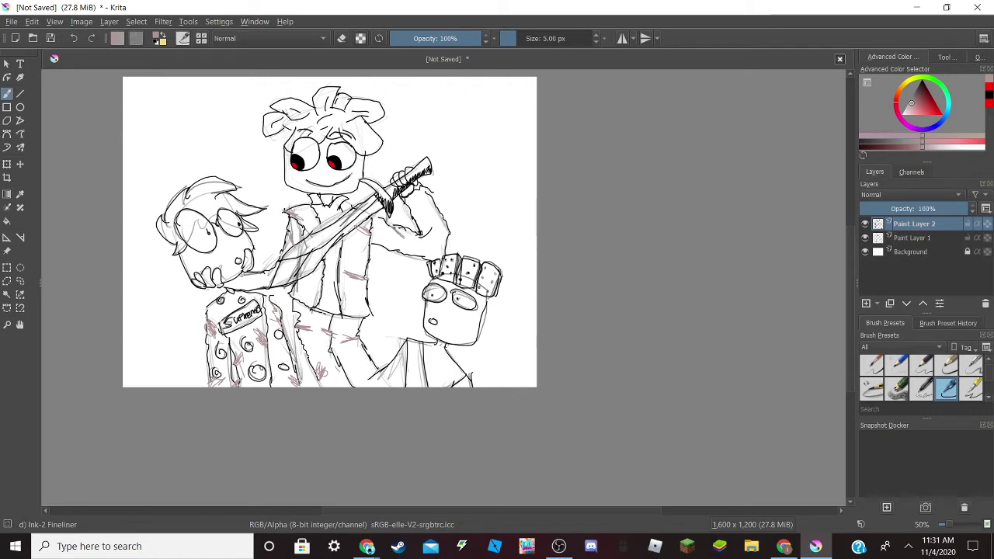
{"action": "left_click_drag", "start_coordinate": [424, 236], "coordinate": [428, 208]}
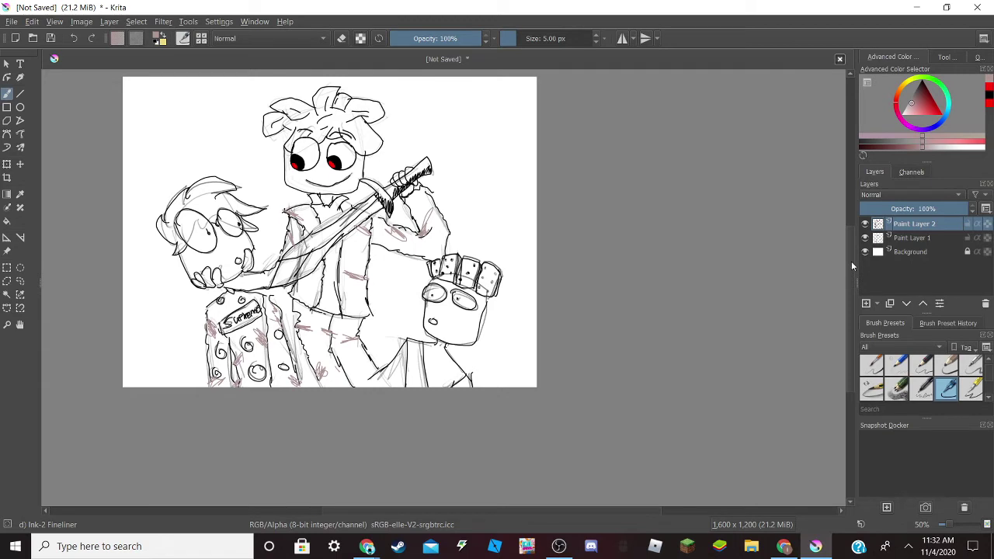
Paint the sword-wielder's inner shirt and collar blue with a 22.93 px brush at 61% opacity.
{"action": "left_click", "coordinate": [947, 121]}
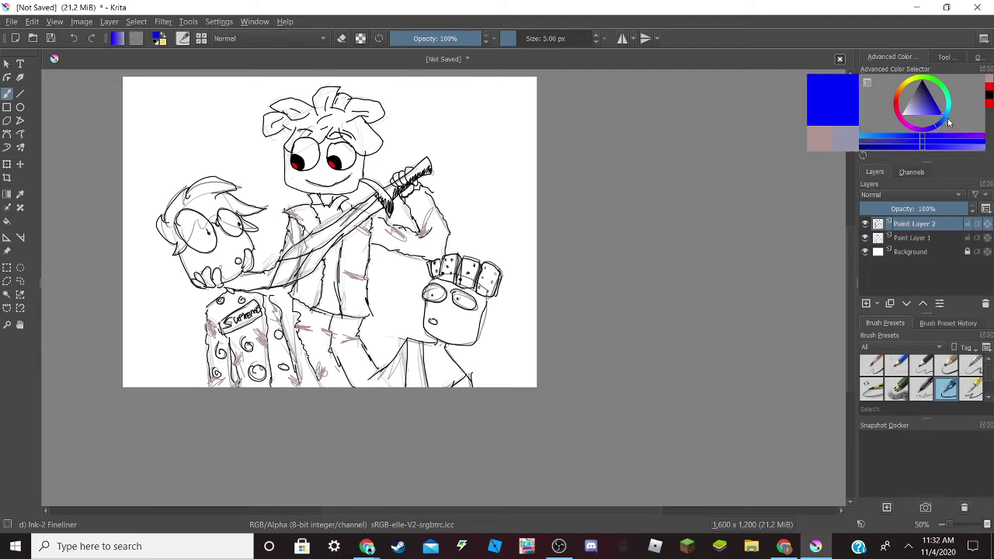
{"action": "left_click_drag", "start_coordinate": [546, 38], "coordinate": [551, 38]}
{"action": "left_click_drag", "start_coordinate": [454, 38], "coordinate": [449, 38]}
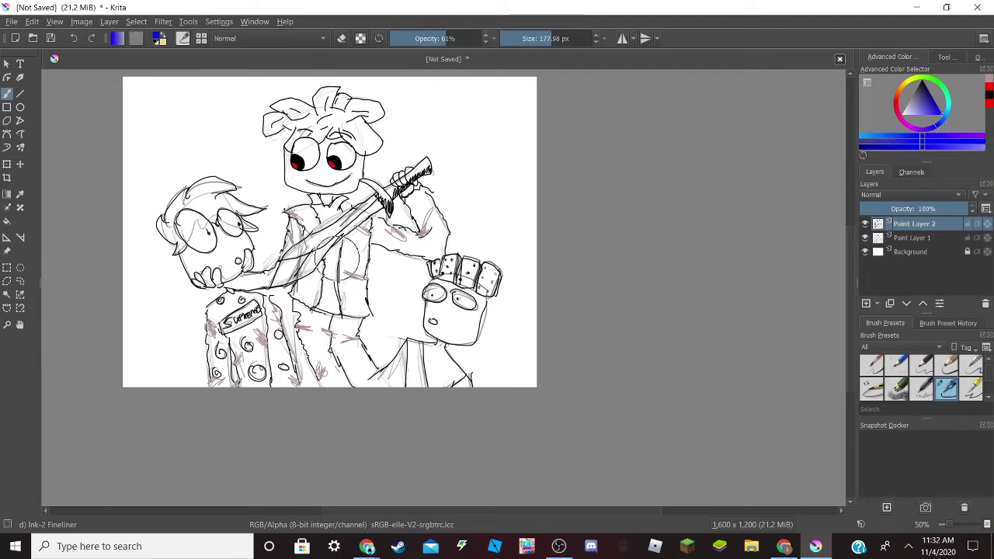
{"action": "left_click_drag", "start_coordinate": [544, 38], "coordinate": [529, 41]}
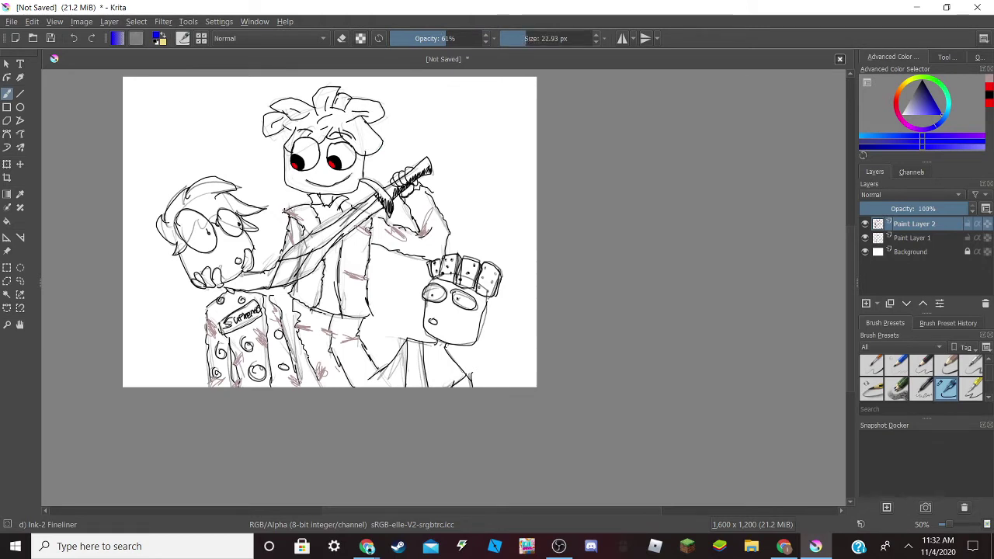
{"action": "mouse_move", "coordinate": [351, 237]}
{"action": "left_mouse_down"}
{"action": "mouse_move", "coordinate": [347, 290]}
{"action": "mouse_move", "coordinate": [343, 241]}
{"action": "mouse_move", "coordinate": [339, 264]}
{"action": "left_mouse_up"}
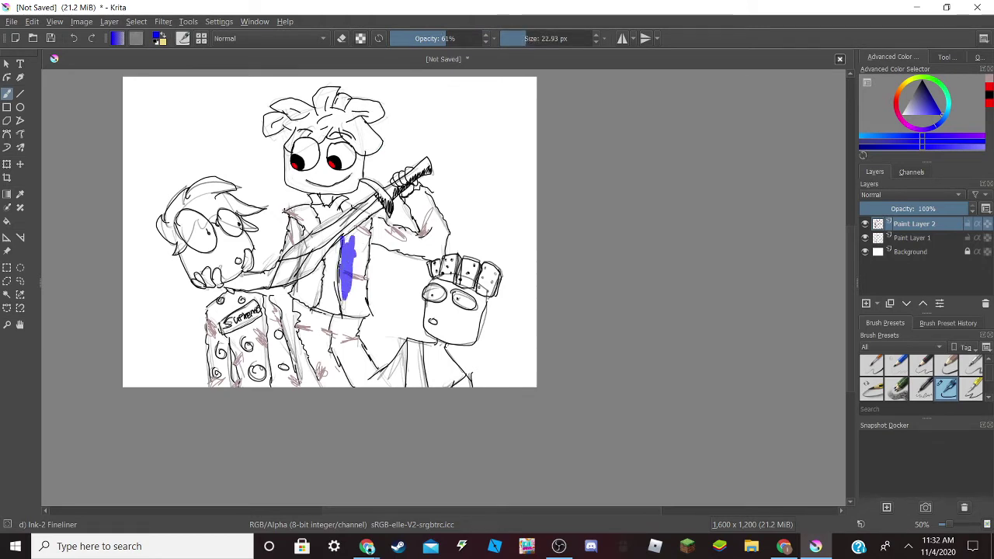
{"action": "left_click", "coordinate": [74, 38]}
{"action": "mouse_move", "coordinate": [323, 295]}
{"action": "left_mouse_down"}
{"action": "mouse_move", "coordinate": [315, 312]}
{"action": "mouse_move", "coordinate": [333, 315]}
{"action": "mouse_move", "coordinate": [332, 263]}
{"action": "mouse_move", "coordinate": [321, 296]}
{"action": "mouse_move", "coordinate": [337, 241]}
{"action": "mouse_move", "coordinate": [342, 266]}
{"action": "mouse_move", "coordinate": [327, 264]}
{"action": "left_mouse_up"}
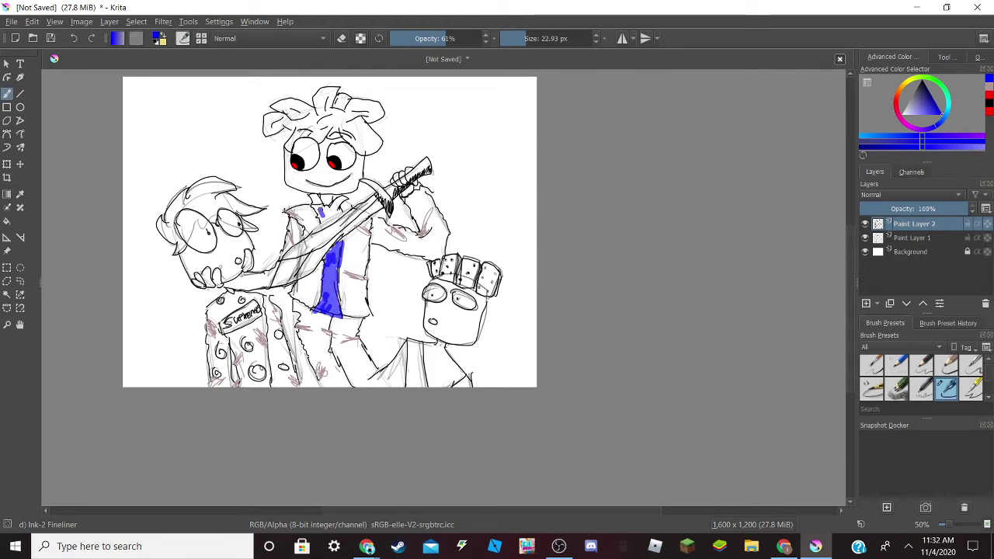
{"action": "left_click_drag", "start_coordinate": [319, 205], "coordinate": [325, 222]}
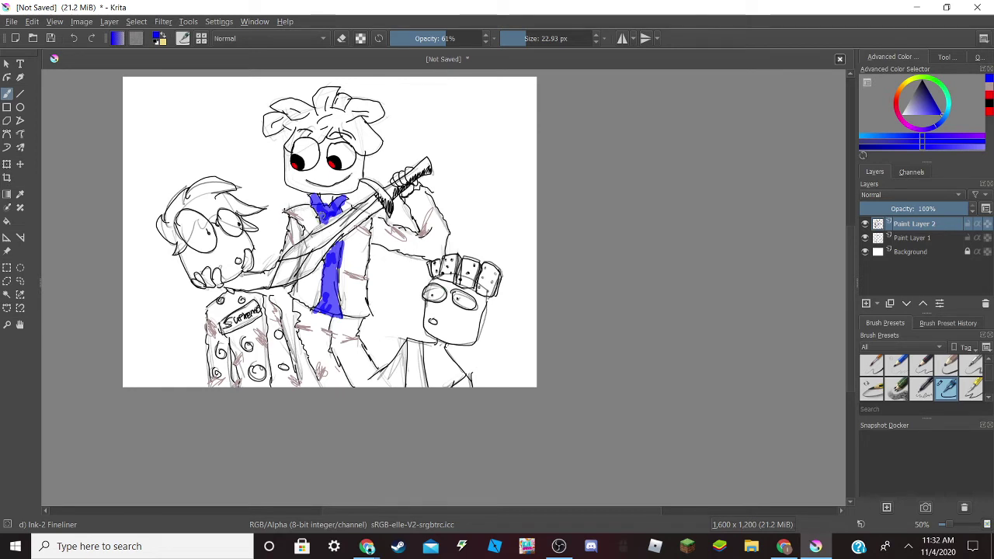
Switch to black and shade the torso and collar area of the sword-wielder's jacket, with darker patches over the creases.
{"action": "left_click_drag", "start_coordinate": [929, 100], "coordinate": [925, 75]}
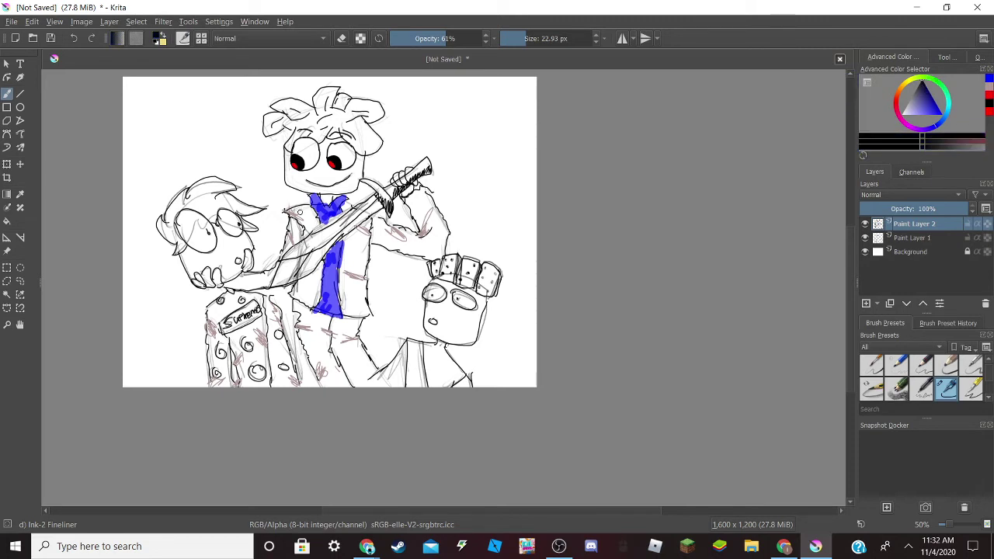
{"action": "mouse_move", "coordinate": [299, 212]}
{"action": "left_mouse_down"}
{"action": "mouse_move", "coordinate": [304, 230]}
{"action": "mouse_move", "coordinate": [318, 221]}
{"action": "mouse_move", "coordinate": [310, 208]}
{"action": "mouse_move", "coordinate": [295, 213]}
{"action": "left_mouse_up"}
{"action": "mouse_move", "coordinate": [298, 298]}
{"action": "left_mouse_down"}
{"action": "mouse_move", "coordinate": [311, 310]}
{"action": "mouse_move", "coordinate": [324, 260]}
{"action": "mouse_move", "coordinate": [314, 283]}
{"action": "mouse_move", "coordinate": [297, 284]}
{"action": "mouse_move", "coordinate": [362, 313]}
{"action": "mouse_move", "coordinate": [363, 264]}
{"action": "mouse_move", "coordinate": [363, 278]}
{"action": "mouse_move", "coordinate": [337, 281]}
{"action": "mouse_move", "coordinate": [346, 237]}
{"action": "mouse_move", "coordinate": [365, 233]}
{"action": "mouse_move", "coordinate": [368, 256]}
{"action": "mouse_move", "coordinate": [367, 223]}
{"action": "left_mouse_up"}
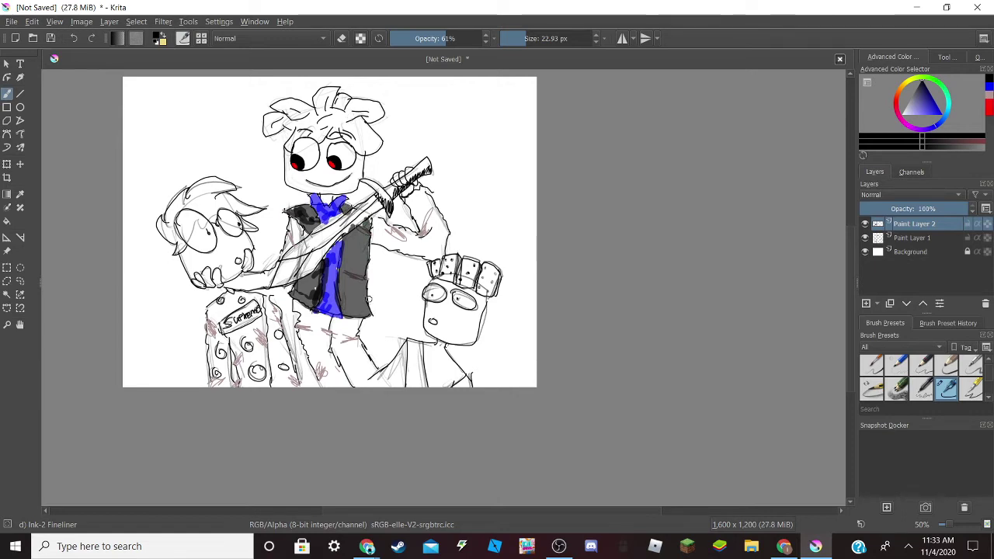
{"action": "mouse_move", "coordinate": [368, 299]}
{"action": "left_mouse_down"}
{"action": "mouse_move", "coordinate": [355, 289]}
{"action": "mouse_move", "coordinate": [369, 297]}
{"action": "left_mouse_up"}
{"action": "left_click_drag", "start_coordinate": [305, 211], "coordinate": [348, 244]}
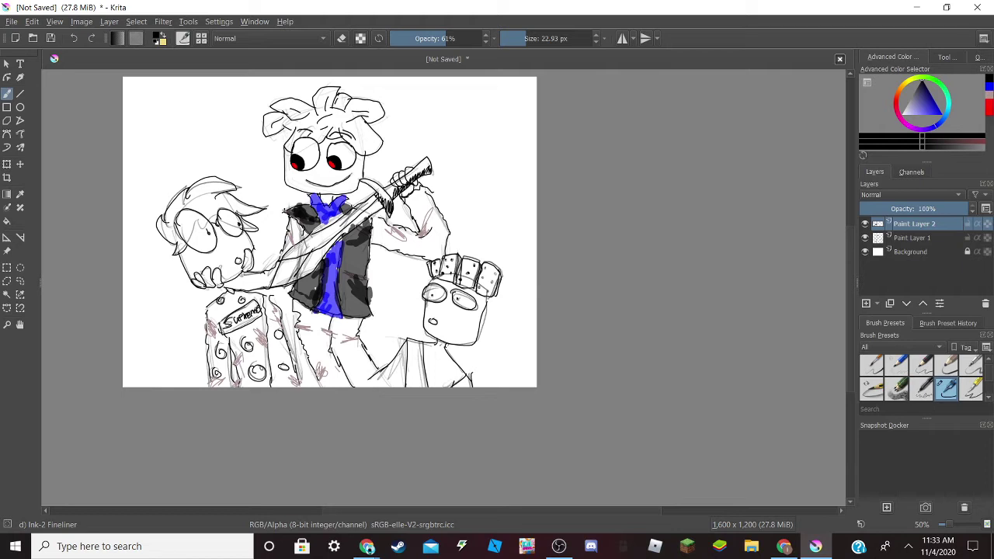
Shade both jacket sleeves in translucent black, undoing the last darker strokes on the raised sleeve.
{"action": "mouse_move", "coordinate": [380, 244]}
{"action": "left_mouse_down"}
{"action": "mouse_move", "coordinate": [371, 244]}
{"action": "mouse_move", "coordinate": [392, 239]}
{"action": "mouse_move", "coordinate": [388, 225]}
{"action": "mouse_move", "coordinate": [432, 252]}
{"action": "mouse_move", "coordinate": [399, 255]}
{"action": "mouse_move", "coordinate": [432, 242]}
{"action": "mouse_move", "coordinate": [392, 225]}
{"action": "mouse_move", "coordinate": [444, 255]}
{"action": "mouse_move", "coordinate": [445, 217]}
{"action": "mouse_move", "coordinate": [432, 208]}
{"action": "mouse_move", "coordinate": [425, 233]}
{"action": "mouse_move", "coordinate": [410, 203]}
{"action": "mouse_move", "coordinate": [417, 191]}
{"action": "mouse_move", "coordinate": [436, 206]}
{"action": "mouse_move", "coordinate": [423, 222]}
{"action": "left_mouse_up"}
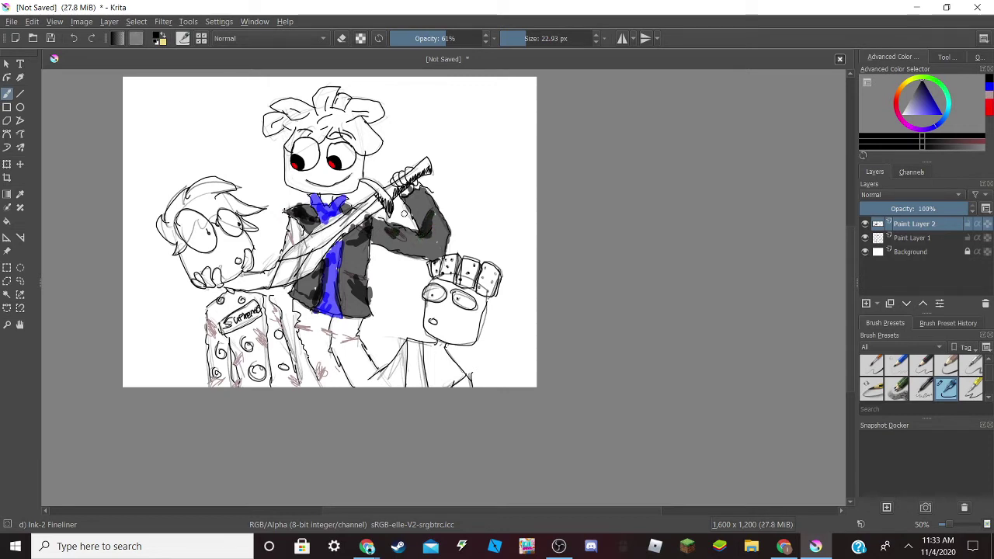
{"action": "left_click", "coordinate": [82, 22]}
{"action": "left_click", "coordinate": [82, 22]}
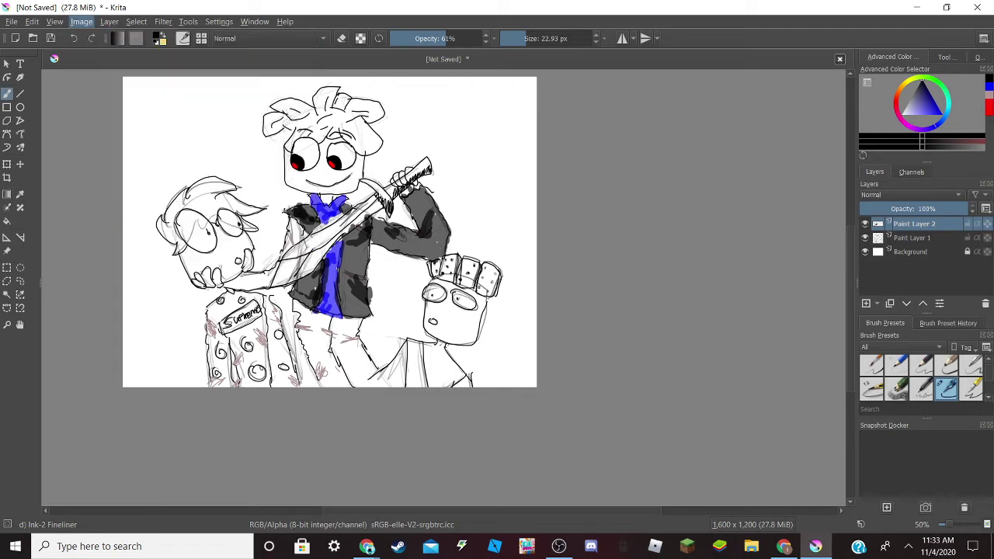
{"action": "left_click", "coordinate": [76, 39]}
{"action": "left_click", "coordinate": [76, 40]}
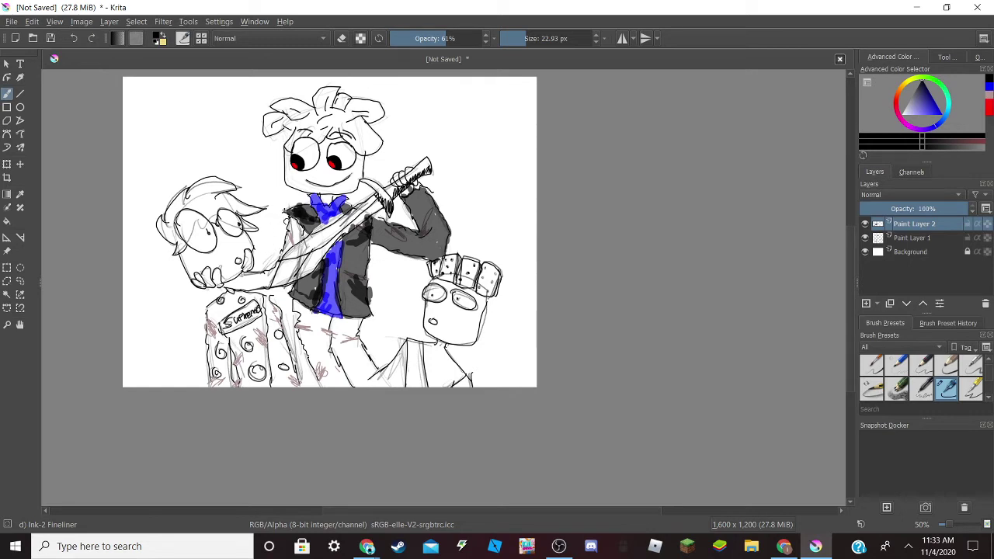
{"action": "mouse_move", "coordinate": [287, 221]}
{"action": "left_mouse_down"}
{"action": "mouse_move", "coordinate": [290, 238]}
{"action": "mouse_move", "coordinate": [303, 240]}
{"action": "mouse_move", "coordinate": [264, 285]}
{"action": "mouse_move", "coordinate": [279, 264]}
{"action": "mouse_move", "coordinate": [262, 283]}
{"action": "mouse_move", "coordinate": [236, 275]}
{"action": "mouse_move", "coordinate": [242, 287]}
{"action": "left_mouse_up"}
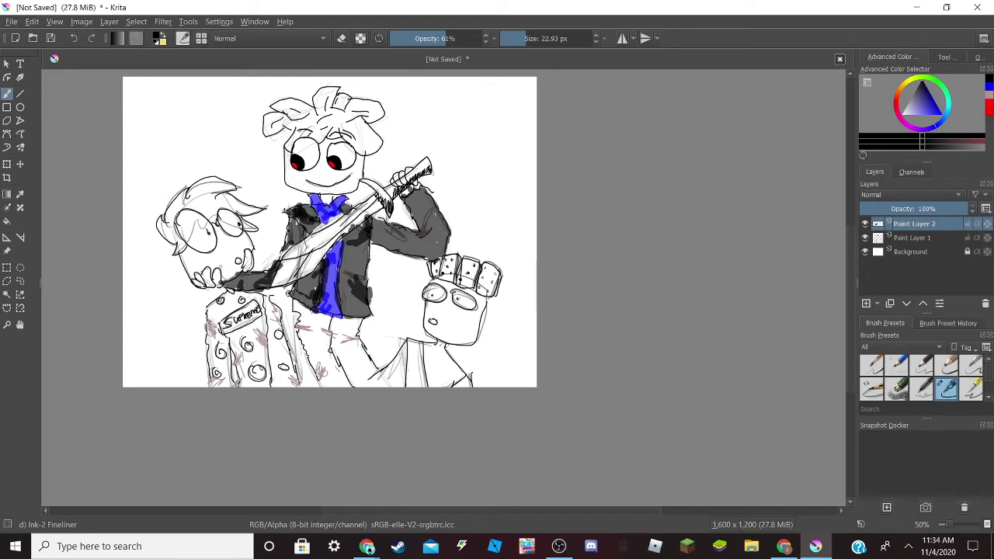
Shade the sword-wielder's trouser leg nearest the "Supreme" shirt in translucent black.
{"action": "left_click_drag", "start_coordinate": [302, 307], "coordinate": [318, 368]}
{"action": "mouse_move", "coordinate": [303, 326]}
{"action": "left_mouse_down"}
{"action": "mouse_move", "coordinate": [322, 386]}
{"action": "mouse_move", "coordinate": [320, 346]}
{"action": "left_mouse_up"}
{"action": "mouse_move", "coordinate": [315, 386]}
{"action": "left_mouse_down"}
{"action": "mouse_move", "coordinate": [342, 342]}
{"action": "mouse_move", "coordinate": [350, 348]}
{"action": "mouse_move", "coordinate": [329, 309]}
{"action": "left_mouse_up"}
{"action": "left_click_drag", "start_coordinate": [325, 343], "coordinate": [312, 297]}
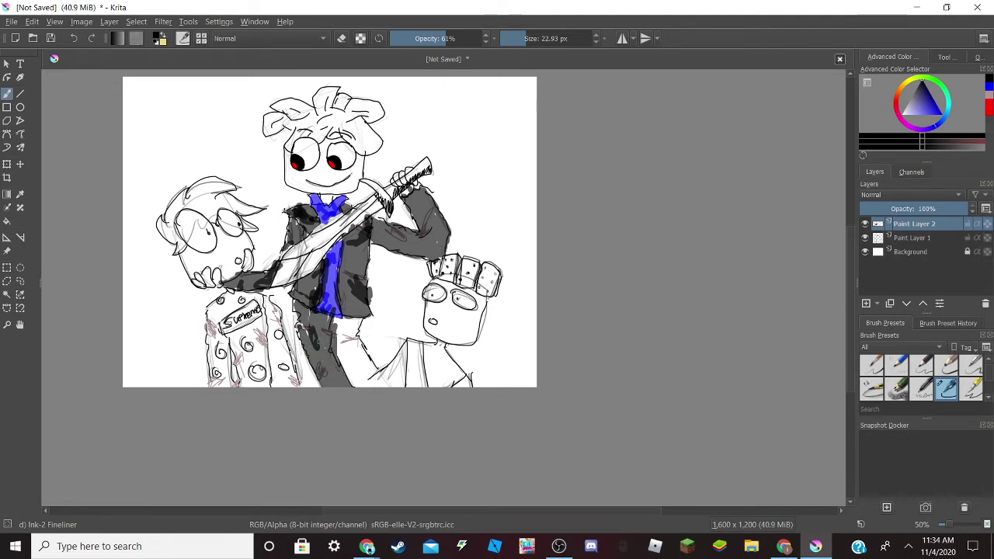
Shade the sword-wielder's trouser leg nearest the block-haired character in translucent black.
{"action": "mouse_move", "coordinate": [329, 332]}
{"action": "left_mouse_down"}
{"action": "mouse_move", "coordinate": [348, 386]}
{"action": "mouse_move", "coordinate": [380, 386]}
{"action": "mouse_move", "coordinate": [357, 313]}
{"action": "mouse_move", "coordinate": [358, 328]}
{"action": "mouse_move", "coordinate": [335, 328]}
{"action": "mouse_move", "coordinate": [312, 382]}
{"action": "mouse_move", "coordinate": [323, 359]}
{"action": "left_mouse_up"}
{"action": "left_click_drag", "start_coordinate": [340, 351], "coordinate": [335, 337]}
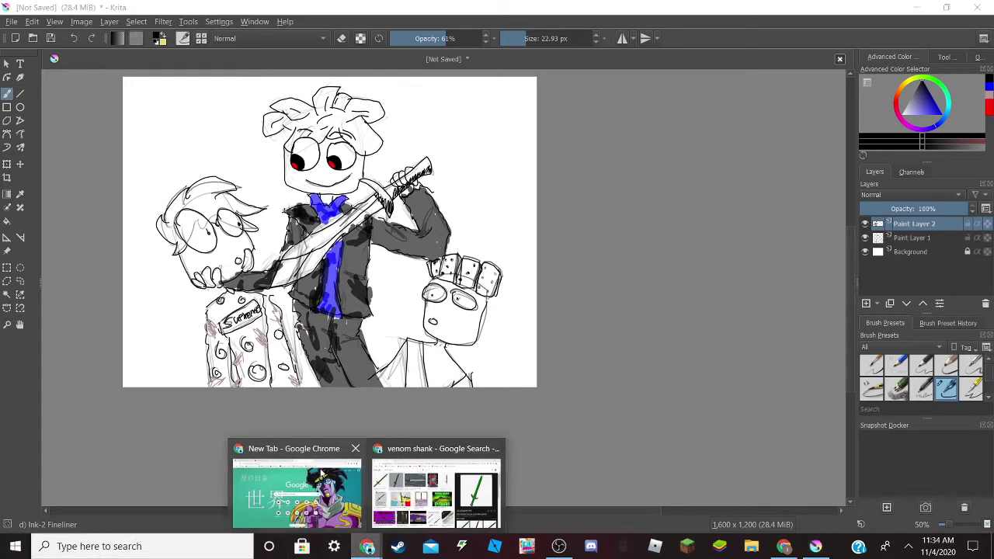
Switch to Chrome to check the "roblox bacon hair shirt" image reference, and return to the Krita drawing.
{"action": "left_click", "coordinate": [320, 481]}
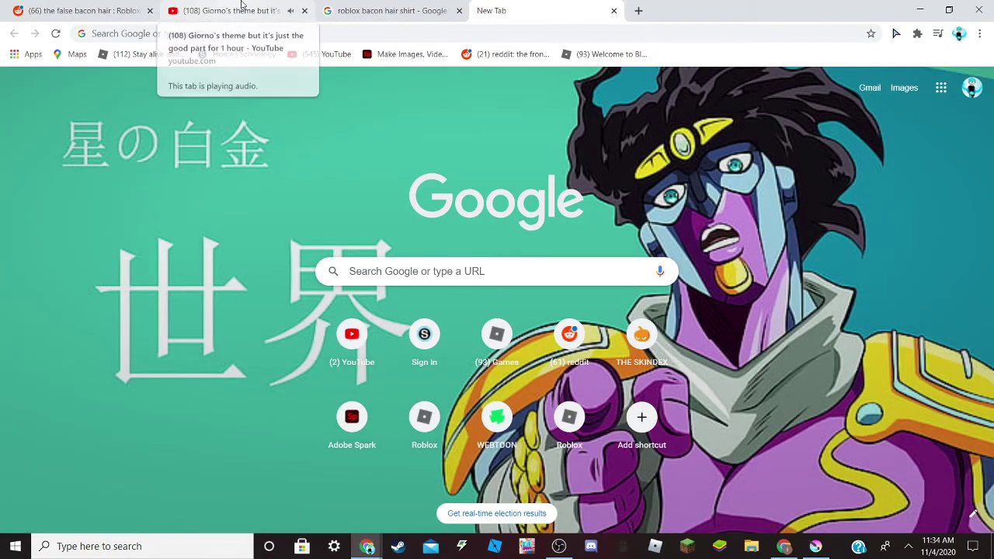
{"action": "left_click", "coordinate": [439, 8]}
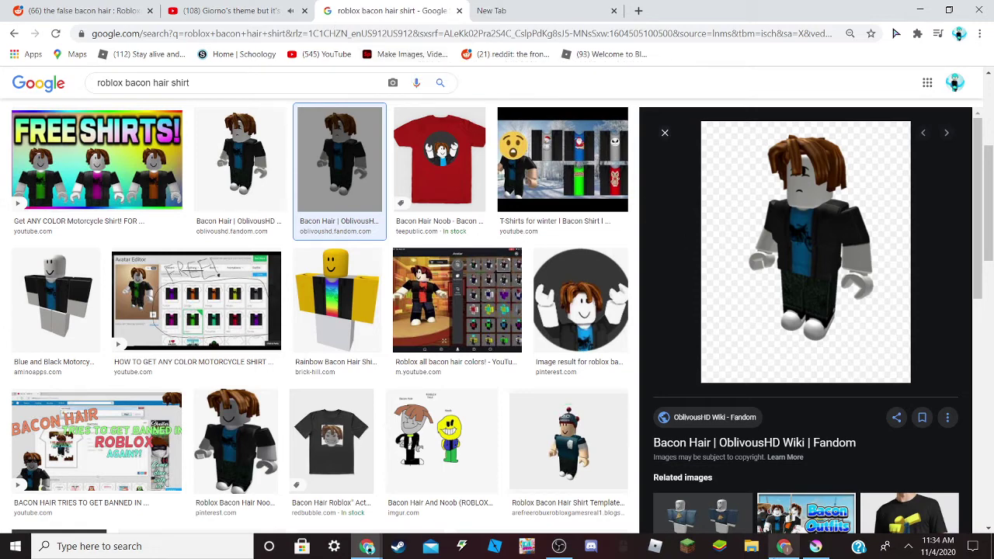
{"action": "left_click", "coordinate": [815, 547]}
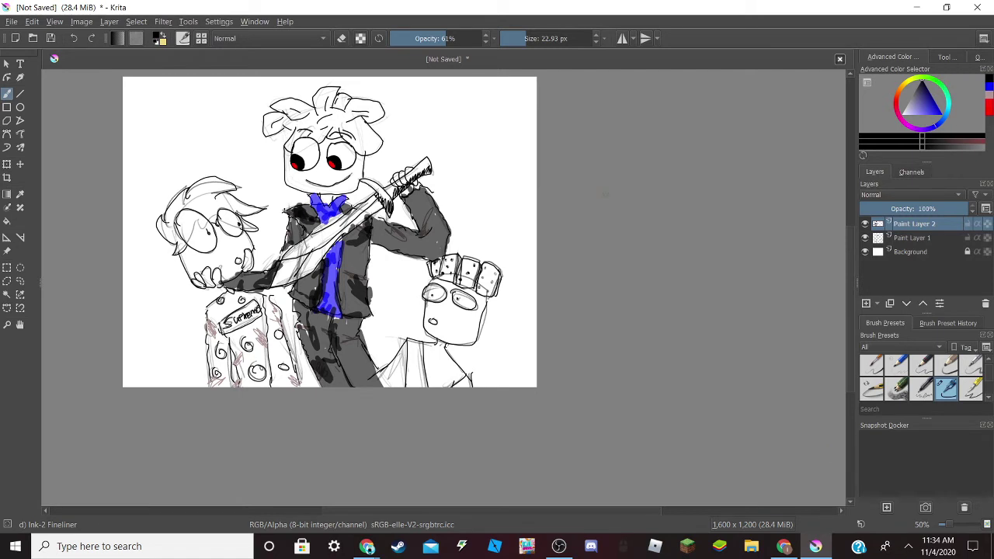
Choose a dark golden brown and paint the sword-wielder's hair, undoing the first stroke and layering darker patches over the curls.
{"action": "left_click", "coordinate": [912, 87]}
{"action": "left_click", "coordinate": [928, 105]}
{"action": "left_click_drag", "start_coordinate": [928, 104], "coordinate": [923, 95]}
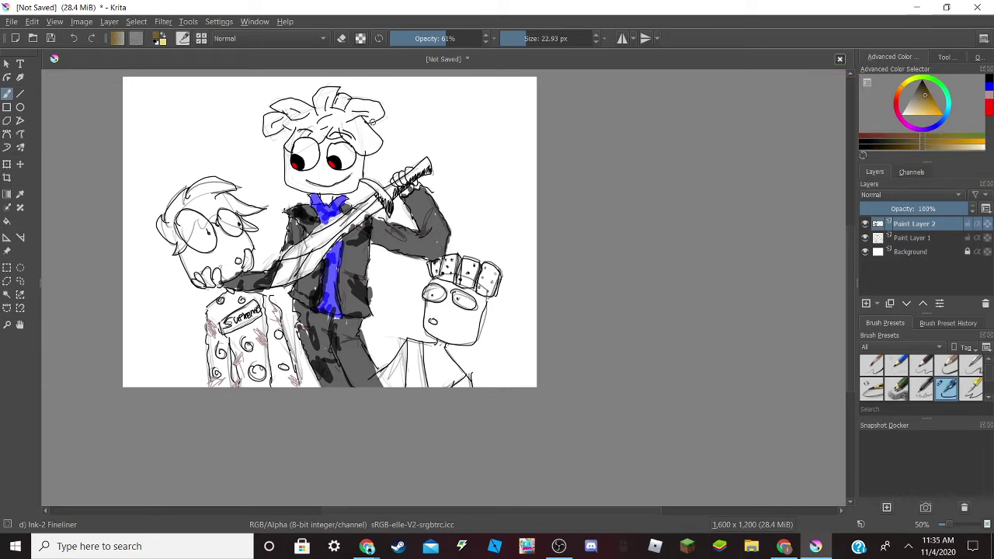
{"action": "mouse_move", "coordinate": [373, 121]}
{"action": "left_mouse_down"}
{"action": "mouse_move", "coordinate": [346, 131]}
{"action": "mouse_move", "coordinate": [349, 148]}
{"action": "mouse_move", "coordinate": [363, 152]}
{"action": "mouse_move", "coordinate": [351, 117]}
{"action": "mouse_move", "coordinate": [380, 149]}
{"action": "mouse_move", "coordinate": [372, 134]}
{"action": "mouse_move", "coordinate": [345, 140]}
{"action": "mouse_move", "coordinate": [371, 146]}
{"action": "mouse_move", "coordinate": [362, 152]}
{"action": "mouse_move", "coordinate": [377, 143]}
{"action": "mouse_move", "coordinate": [338, 115]}
{"action": "mouse_move", "coordinate": [371, 115]}
{"action": "mouse_move", "coordinate": [342, 101]}
{"action": "mouse_move", "coordinate": [350, 132]}
{"action": "mouse_move", "coordinate": [321, 96]}
{"action": "mouse_move", "coordinate": [315, 113]}
{"action": "mouse_move", "coordinate": [338, 92]}
{"action": "mouse_move", "coordinate": [325, 94]}
{"action": "left_mouse_up"}
{"action": "left_click", "coordinate": [74, 38]}
{"action": "mouse_move", "coordinate": [319, 113]}
{"action": "left_mouse_down"}
{"action": "mouse_move", "coordinate": [317, 144]}
{"action": "mouse_move", "coordinate": [345, 137]}
{"action": "mouse_move", "coordinate": [287, 143]}
{"action": "mouse_move", "coordinate": [309, 113]}
{"action": "mouse_move", "coordinate": [296, 105]}
{"action": "mouse_move", "coordinate": [281, 102]}
{"action": "mouse_move", "coordinate": [279, 125]}
{"action": "mouse_move", "coordinate": [264, 134]}
{"action": "mouse_move", "coordinate": [259, 117]}
{"action": "mouse_move", "coordinate": [296, 129]}
{"action": "left_mouse_up"}
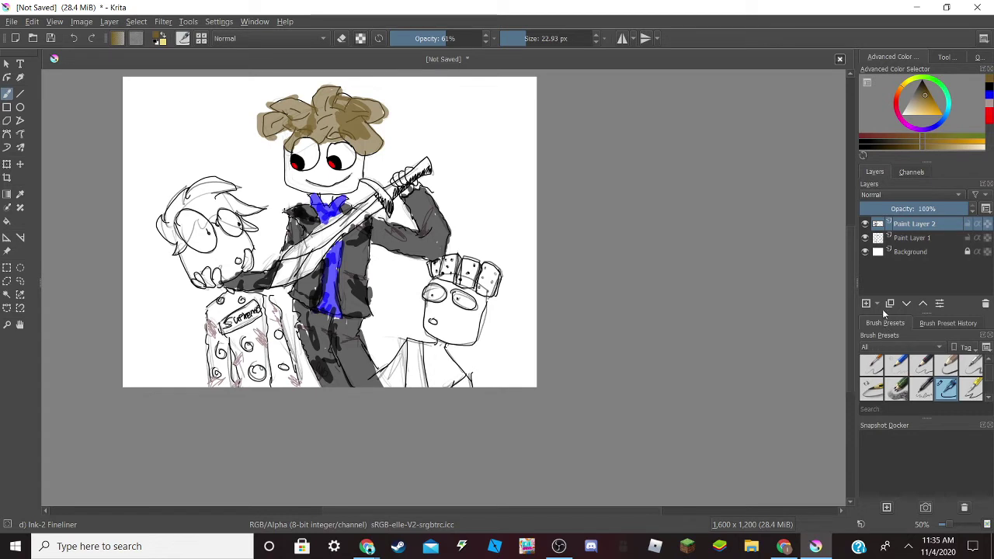
{"action": "left_click_drag", "start_coordinate": [288, 114], "coordinate": [286, 143]}
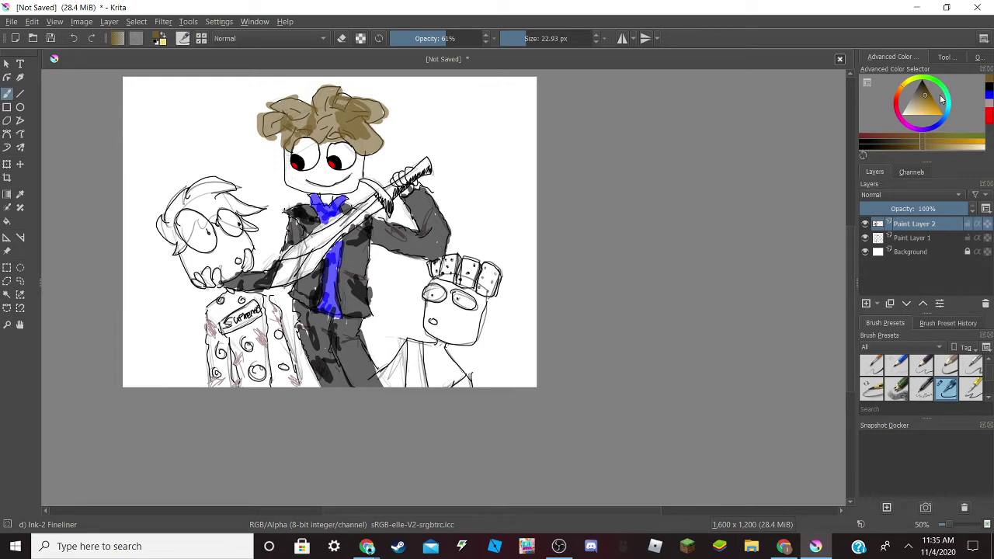
Change the colour to medium green and paint the sword's blade, guard and handle.
{"action": "mouse_move", "coordinate": [941, 99]}
{"action": "left_mouse_down"}
{"action": "mouse_move", "coordinate": [927, 80]}
{"action": "mouse_move", "coordinate": [935, 83]}
{"action": "left_mouse_up"}
{"action": "mouse_move", "coordinate": [365, 209]}
{"action": "left_mouse_down"}
{"action": "mouse_move", "coordinate": [354, 224]}
{"action": "mouse_move", "coordinate": [372, 205]}
{"action": "mouse_move", "coordinate": [317, 247]}
{"action": "mouse_move", "coordinate": [291, 253]}
{"action": "mouse_move", "coordinate": [281, 282]}
{"action": "mouse_move", "coordinate": [323, 254]}
{"action": "mouse_move", "coordinate": [309, 270]}
{"action": "mouse_move", "coordinate": [296, 260]}
{"action": "left_mouse_up"}
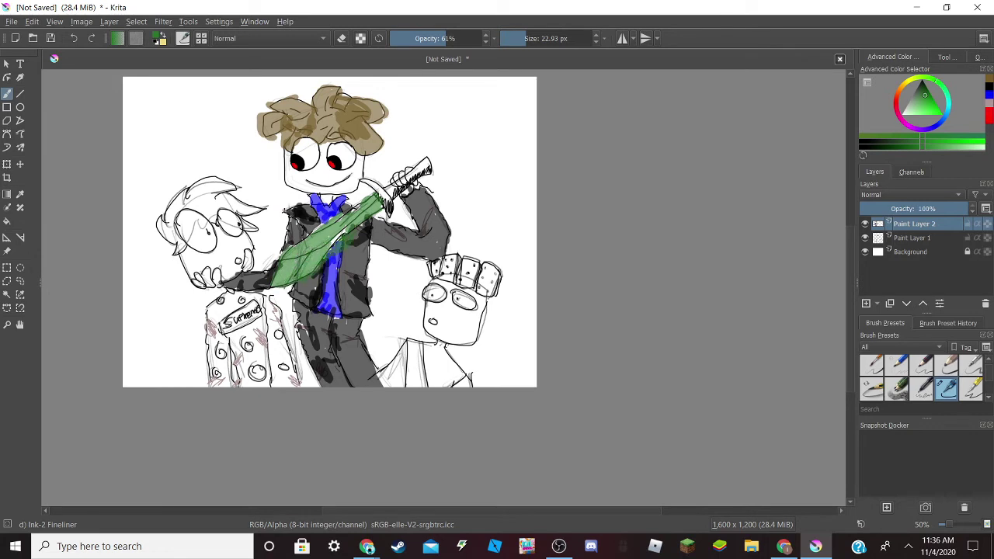
{"action": "left_click_drag", "start_coordinate": [346, 229], "coordinate": [329, 250]}
{"action": "mouse_move", "coordinate": [389, 184]}
{"action": "left_mouse_down"}
{"action": "mouse_move", "coordinate": [376, 203]}
{"action": "mouse_move", "coordinate": [366, 183]}
{"action": "mouse_move", "coordinate": [390, 197]}
{"action": "mouse_move", "coordinate": [432, 171]}
{"action": "left_mouse_up"}
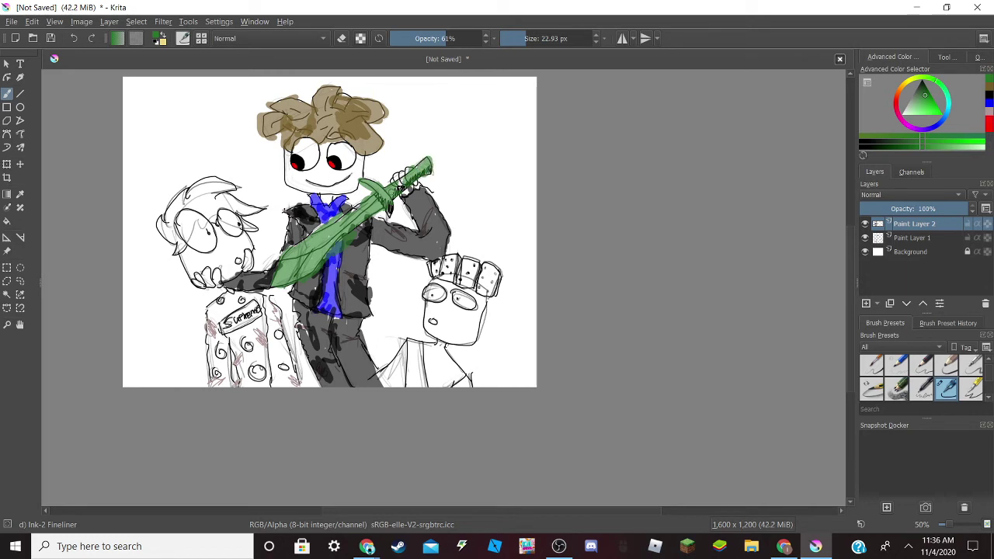
{"action": "mouse_move", "coordinate": [381, 200]}
{"action": "left_mouse_down"}
{"action": "mouse_move", "coordinate": [345, 225]}
{"action": "mouse_move", "coordinate": [357, 204]}
{"action": "left_mouse_up"}
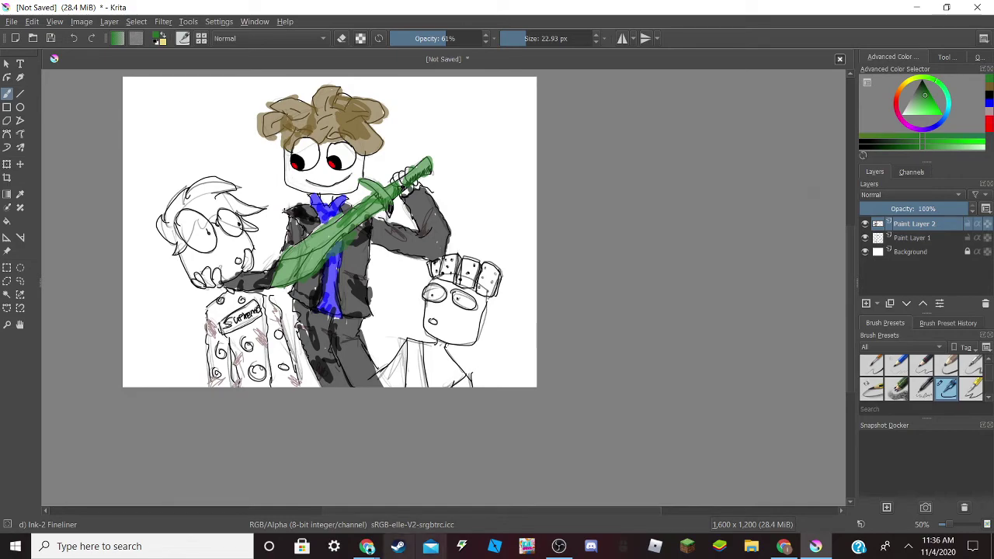
Switch to Chrome, search Google Images for "domino crown" as a reference, and return to Krita.
{"action": "mouse_move", "coordinate": [367, 546]}
{"action": "left_click", "coordinate": [432, 497]}
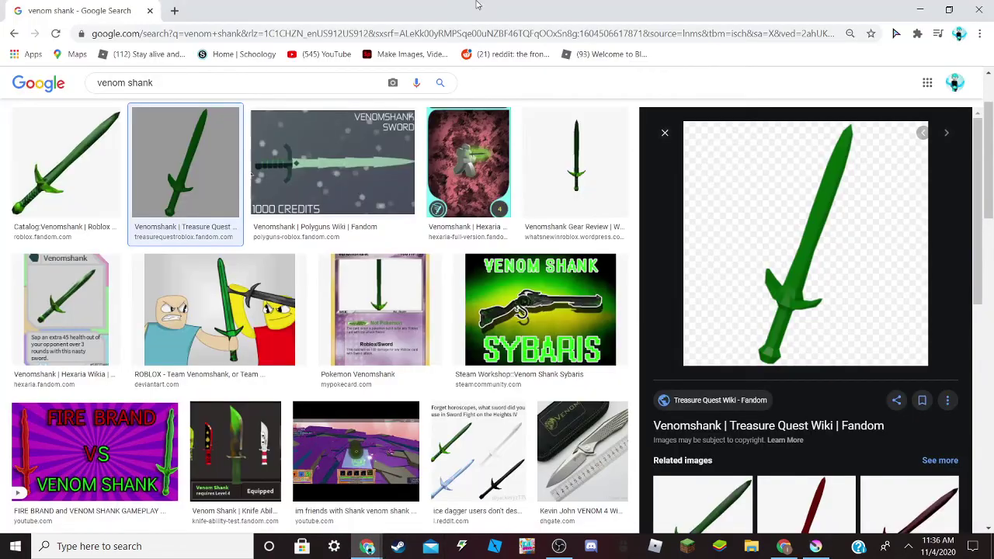
{"action": "left_click", "coordinate": [187, 10]}
{"action": "type", "text": "do"}
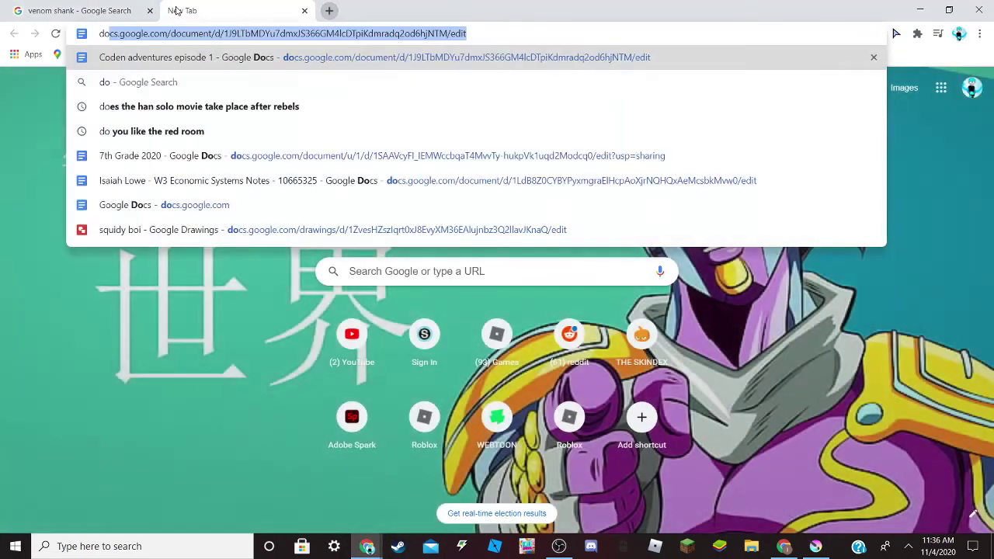
{"action": "type", "text": "mino crown"}
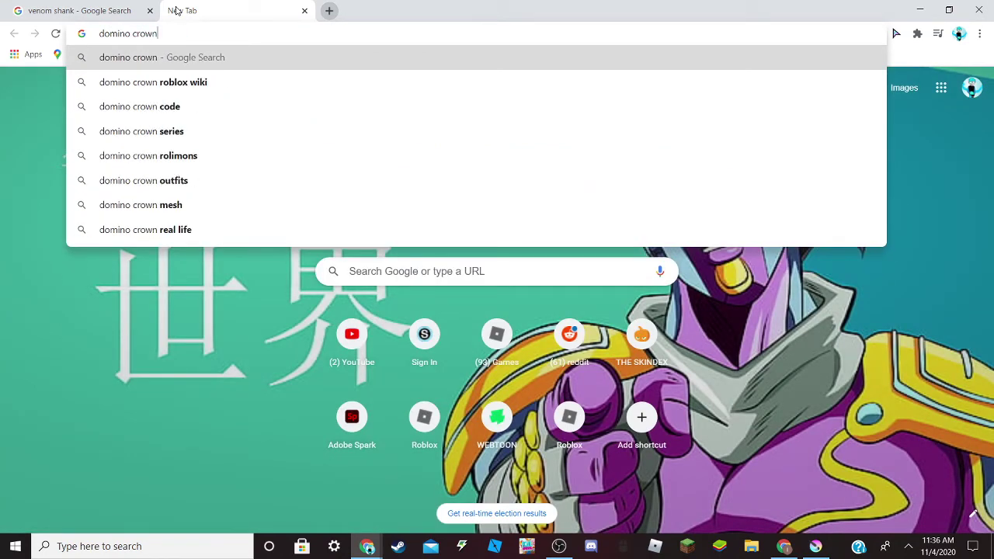
{"action": "key", "text": "Return"}
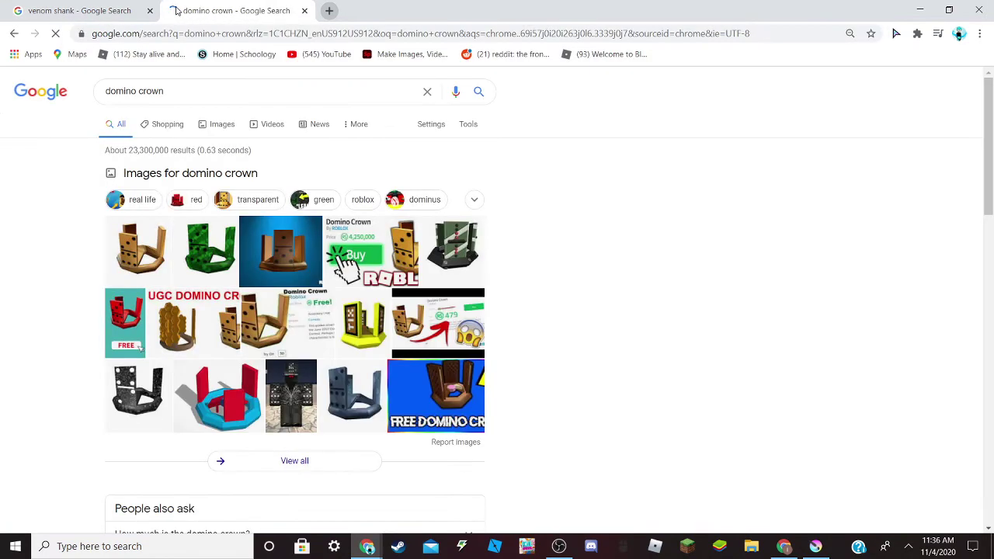
{"action": "left_click", "coordinate": [223, 126]}
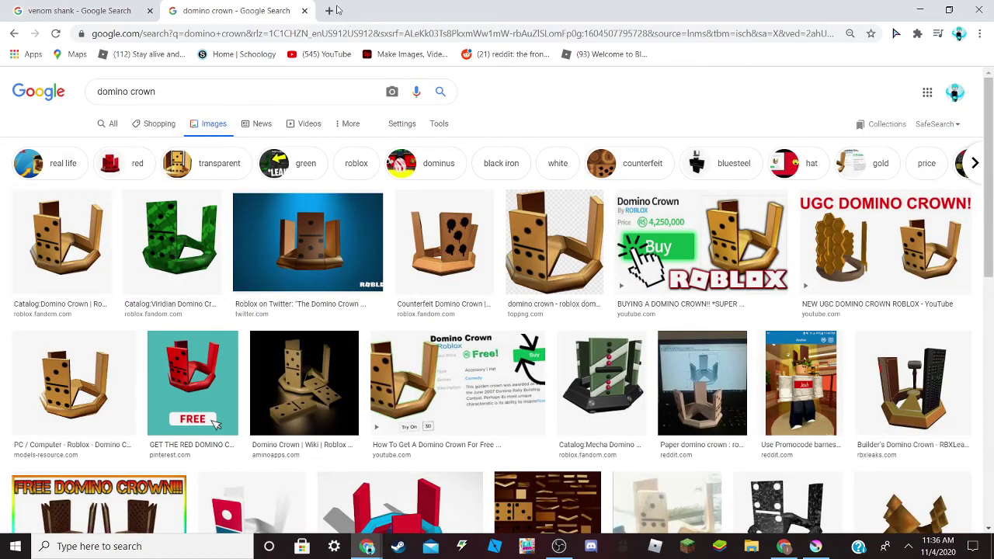
{"action": "left_click", "coordinate": [815, 547]}
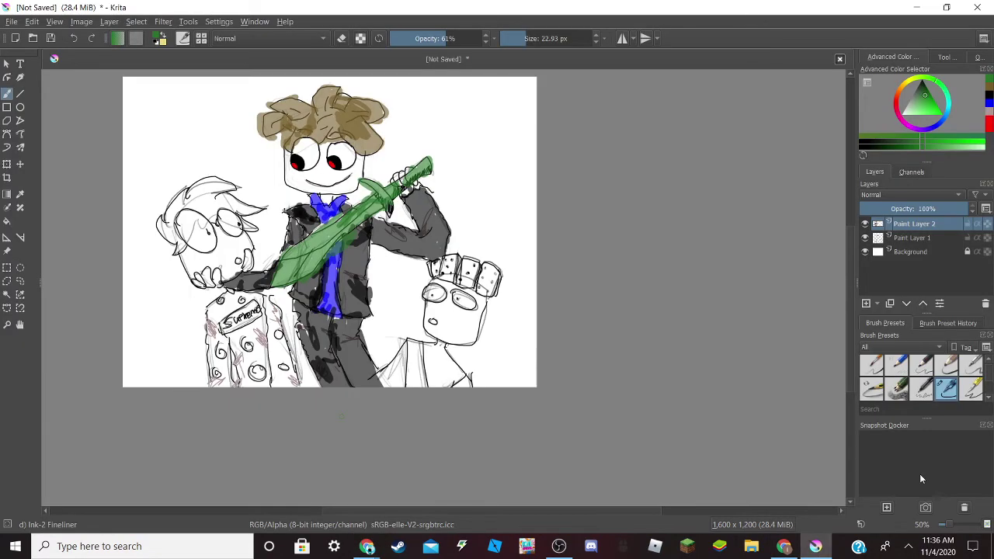
Choose a bright yellow and paint the dotted blocks on top of the block-haired character's head.
{"action": "left_click", "coordinate": [911, 79]}
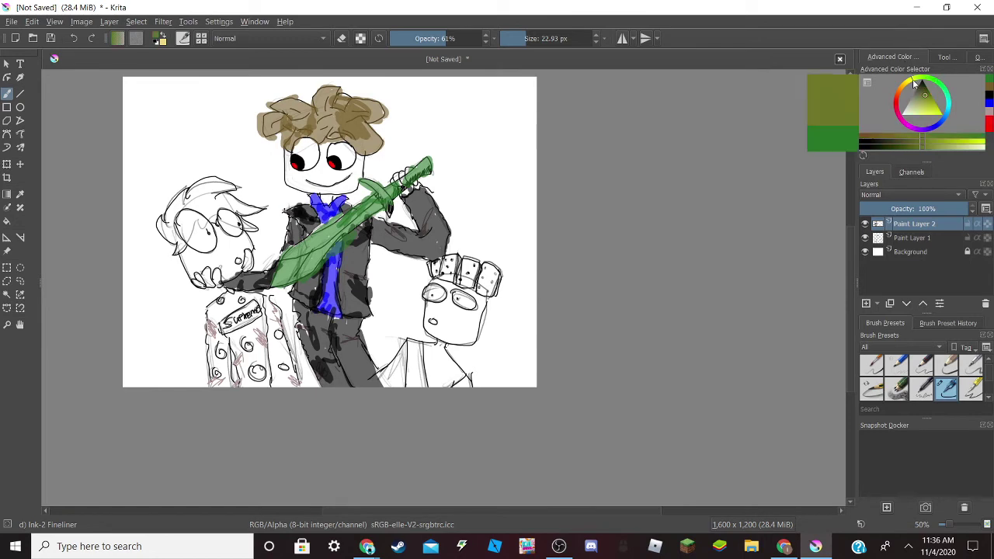
{"action": "left_click_drag", "start_coordinate": [936, 104], "coordinate": [938, 116]}
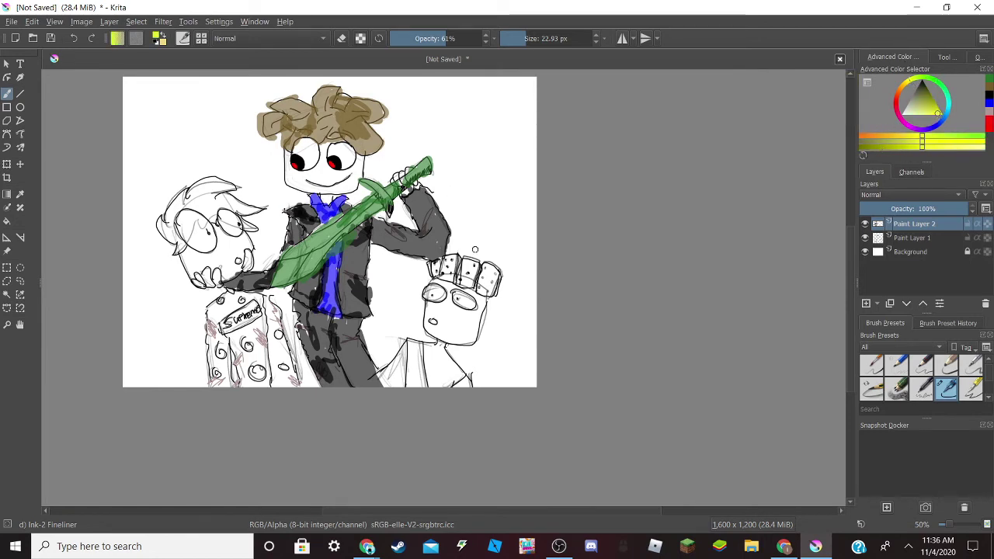
{"action": "mouse_move", "coordinate": [476, 271]}
{"action": "left_mouse_down"}
{"action": "mouse_move", "coordinate": [462, 278]}
{"action": "mouse_move", "coordinate": [480, 261]}
{"action": "mouse_move", "coordinate": [489, 291]}
{"action": "mouse_move", "coordinate": [489, 266]}
{"action": "mouse_move", "coordinate": [497, 268]}
{"action": "mouse_move", "coordinate": [452, 276]}
{"action": "mouse_move", "coordinate": [451, 259]}
{"action": "mouse_move", "coordinate": [436, 264]}
{"action": "left_mouse_up"}
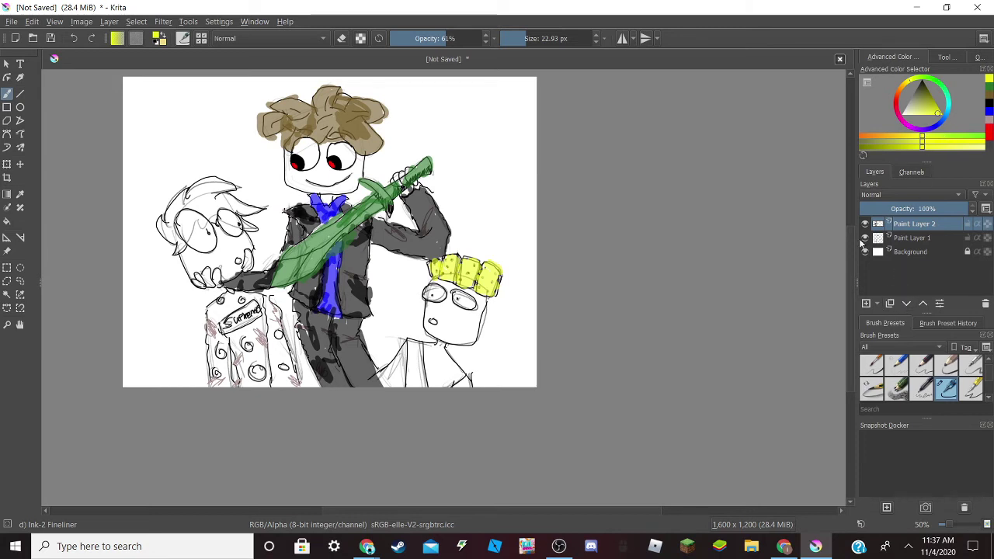
Paint the block-haired character's shirt bright yellow, covering both sides and the central strip.
{"action": "mouse_move", "coordinate": [432, 369]}
{"action": "left_mouse_down"}
{"action": "mouse_move", "coordinate": [430, 356]}
{"action": "mouse_move", "coordinate": [429, 385]}
{"action": "mouse_move", "coordinate": [436, 366]}
{"action": "mouse_move", "coordinate": [439, 380]}
{"action": "mouse_move", "coordinate": [448, 369]}
{"action": "mouse_move", "coordinate": [440, 360]}
{"action": "mouse_move", "coordinate": [452, 368]}
{"action": "mouse_move", "coordinate": [437, 344]}
{"action": "left_mouse_up"}
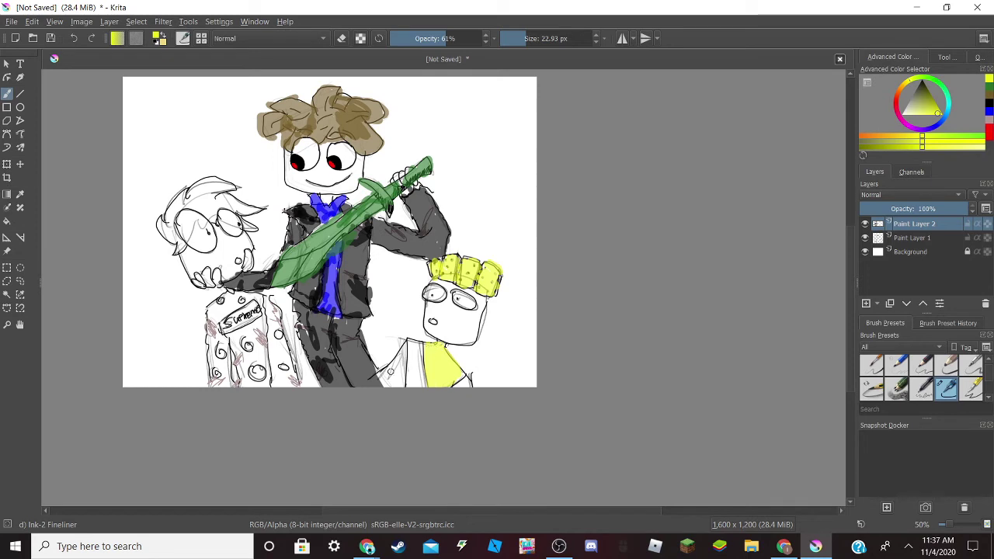
{"action": "mouse_move", "coordinate": [390, 371]}
{"action": "left_mouse_down"}
{"action": "mouse_move", "coordinate": [381, 374]}
{"action": "mouse_move", "coordinate": [402, 384]}
{"action": "mouse_move", "coordinate": [396, 369]}
{"action": "left_mouse_up"}
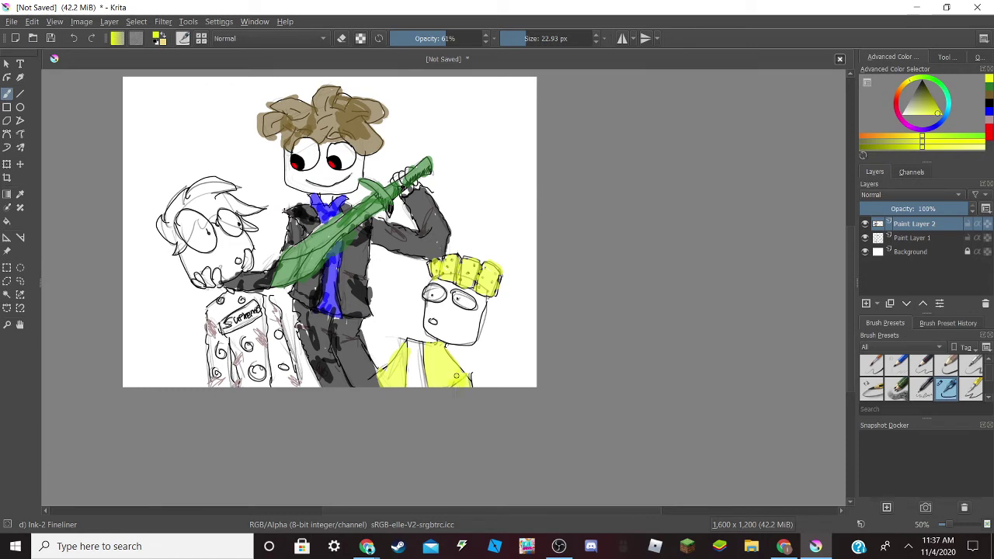
{"action": "mouse_move", "coordinate": [419, 365]}
{"action": "left_mouse_down"}
{"action": "mouse_move", "coordinate": [415, 379]}
{"action": "mouse_move", "coordinate": [413, 345]}
{"action": "left_mouse_up"}
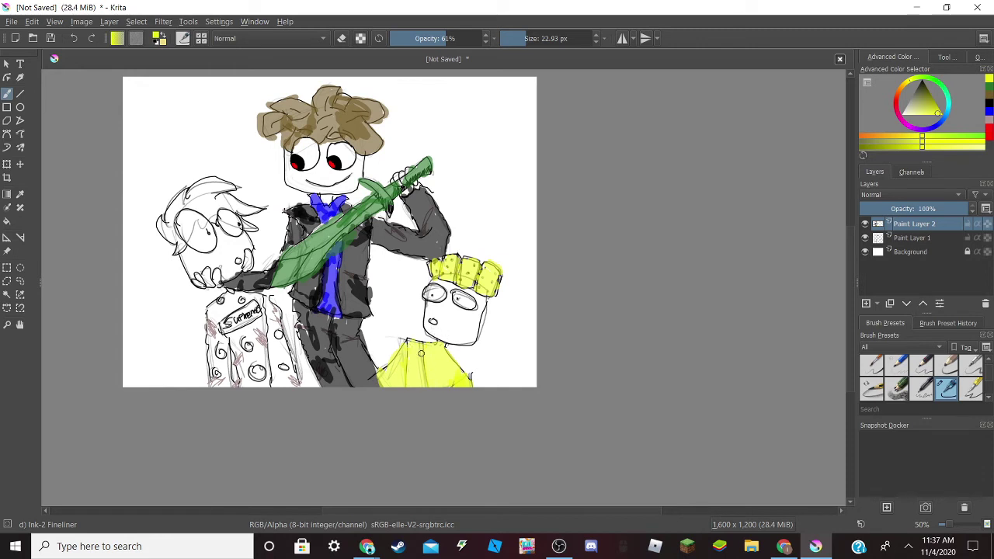
Choose a duller yellow, undo the trial fill on the block-haired character's face, and shade patches along the shirt's lower edge.
{"action": "left_click_drag", "start_coordinate": [934, 110], "coordinate": [927, 107]}
{"action": "mouse_move", "coordinate": [438, 330]}
{"action": "left_mouse_down"}
{"action": "mouse_move", "coordinate": [453, 343]}
{"action": "mouse_move", "coordinate": [469, 340]}
{"action": "mouse_move", "coordinate": [455, 323]}
{"action": "mouse_move", "coordinate": [466, 315]}
{"action": "mouse_move", "coordinate": [477, 329]}
{"action": "left_mouse_up"}
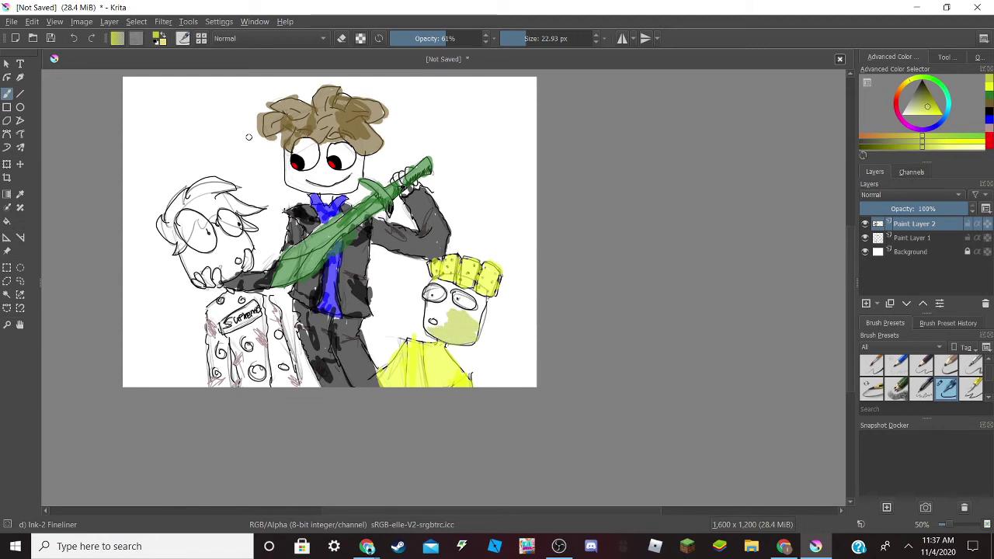
{"action": "key", "text": "ctrl+z"}
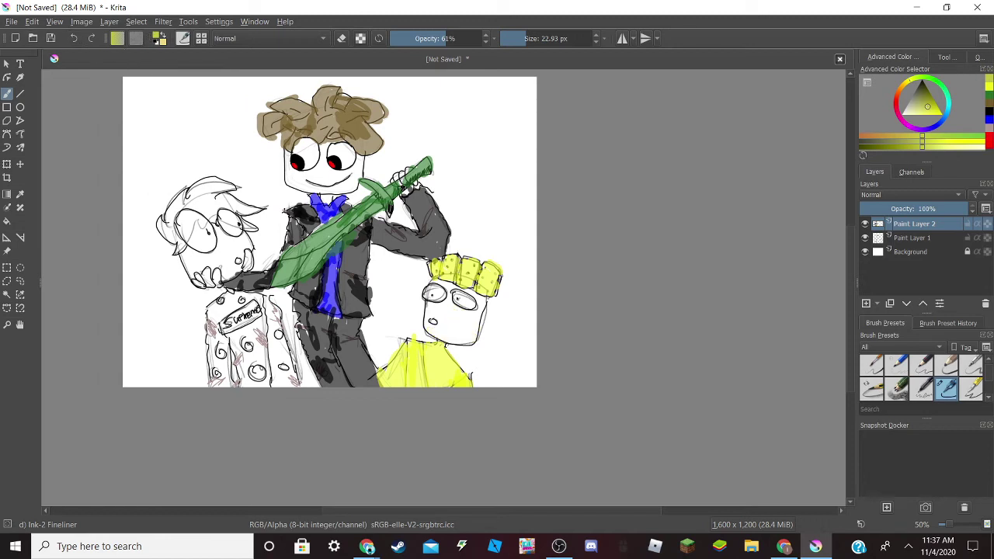
{"action": "mouse_move", "coordinate": [455, 379]}
{"action": "left_mouse_down"}
{"action": "mouse_move", "coordinate": [442, 381]}
{"action": "mouse_move", "coordinate": [450, 365]}
{"action": "mouse_move", "coordinate": [468, 379]}
{"action": "left_mouse_up"}
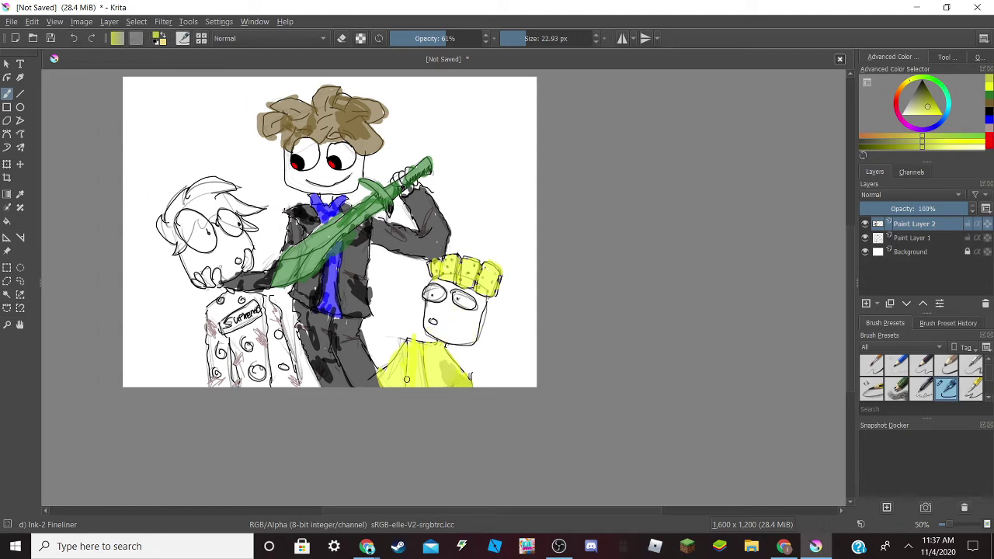
{"action": "left_click_drag", "start_coordinate": [406, 379], "coordinate": [397, 383]}
Return to bright yellow and paint the block-haired character's face around the eyes, undoing the first fill and adding patches on the cheek.
{"action": "left_click", "coordinate": [936, 121]}
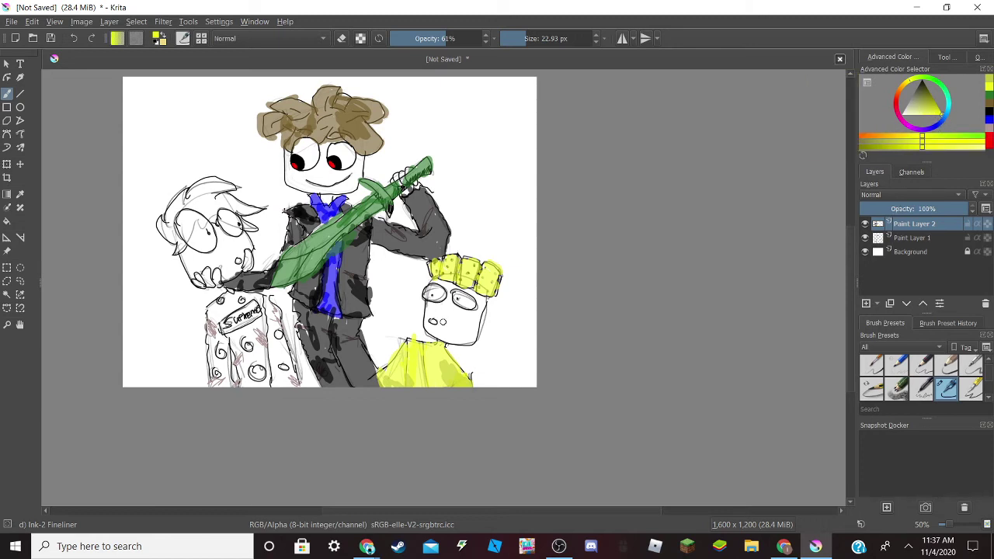
{"action": "mouse_move", "coordinate": [441, 340]}
{"action": "left_mouse_down"}
{"action": "mouse_move", "coordinate": [471, 342]}
{"action": "mouse_move", "coordinate": [463, 331]}
{"action": "mouse_move", "coordinate": [485, 302]}
{"action": "mouse_move", "coordinate": [433, 280]}
{"action": "mouse_move", "coordinate": [452, 300]}
{"action": "mouse_move", "coordinate": [452, 322]}
{"action": "mouse_move", "coordinate": [434, 309]}
{"action": "mouse_move", "coordinate": [430, 322]}
{"action": "mouse_move", "coordinate": [468, 308]}
{"action": "mouse_move", "coordinate": [455, 310]}
{"action": "left_mouse_up"}
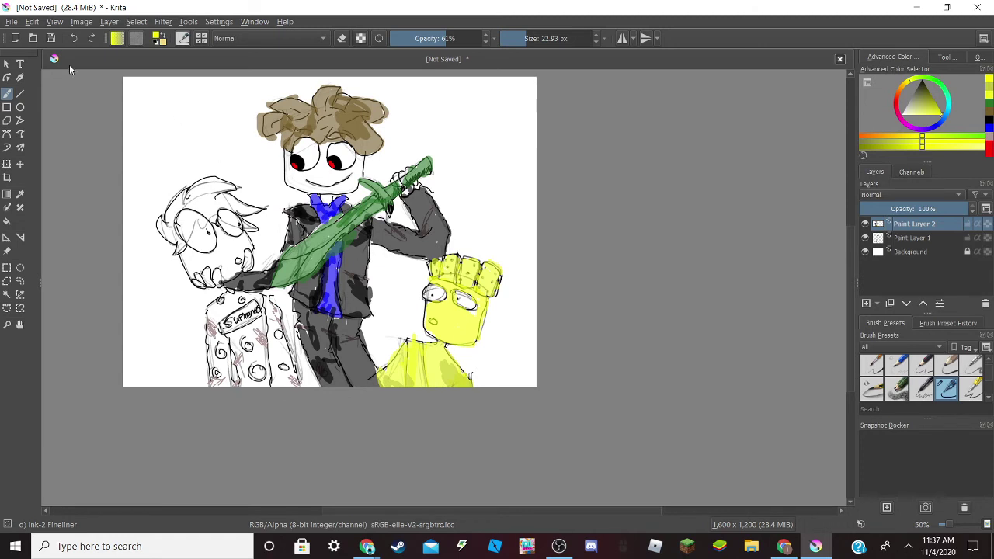
{"action": "left_click", "coordinate": [73, 39]}
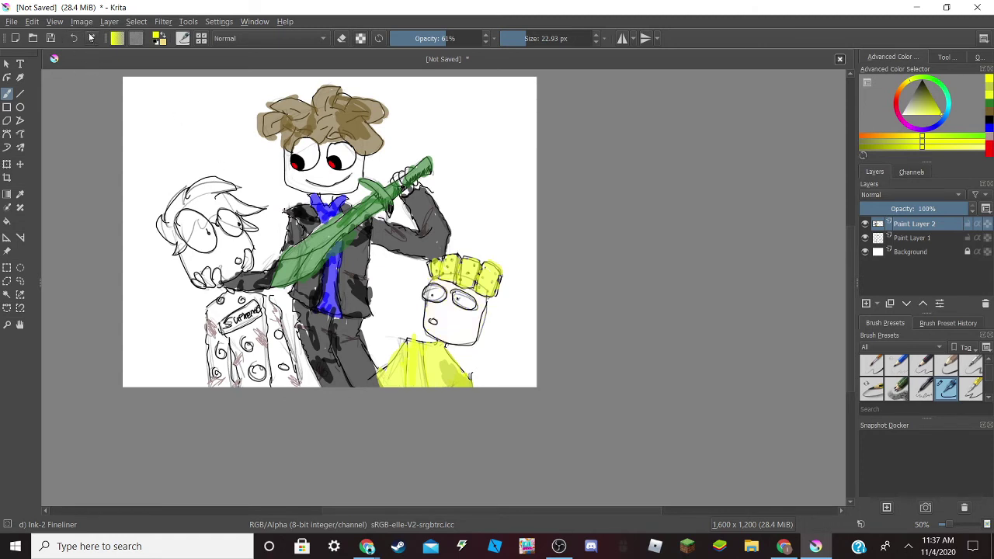
{"action": "left_click", "coordinate": [93, 38]}
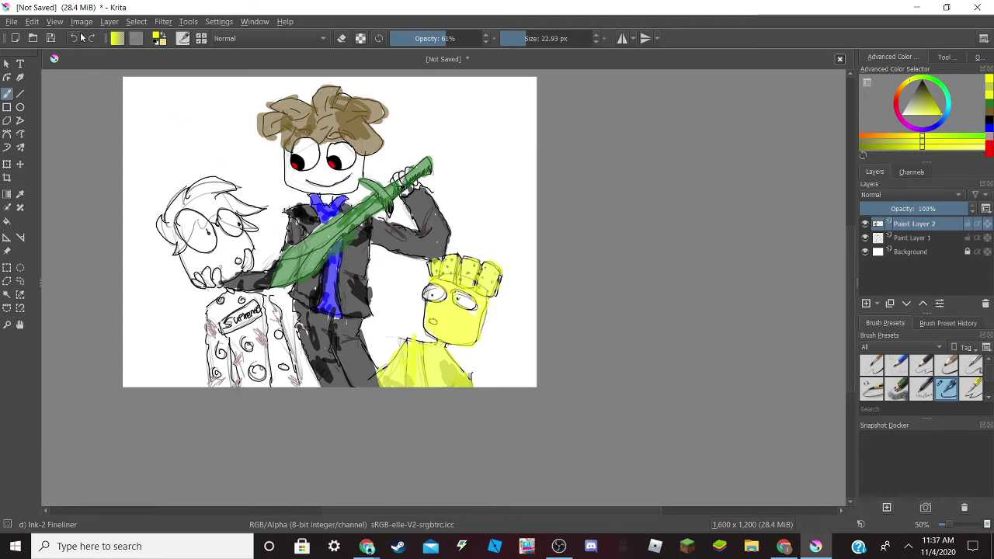
{"action": "left_click", "coordinate": [74, 38]}
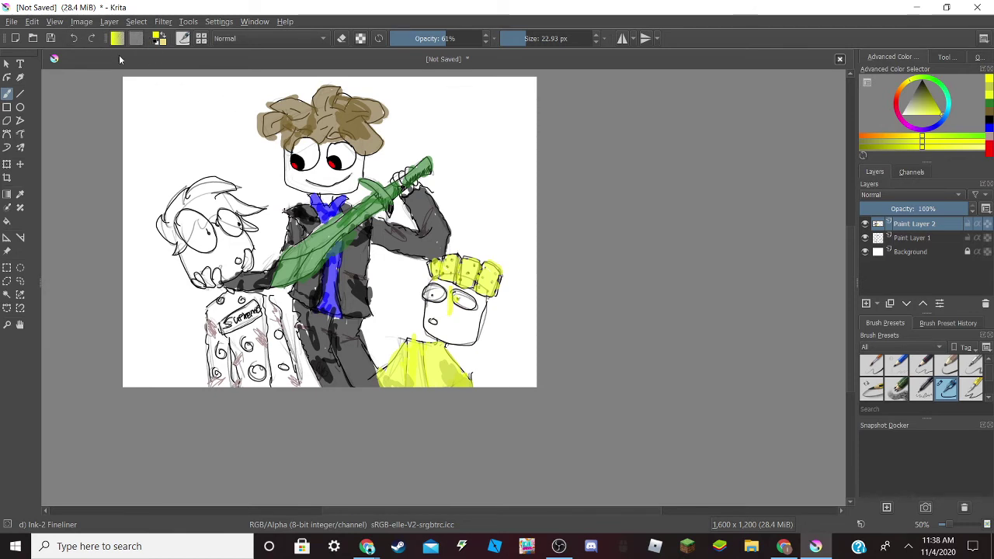
{"action": "left_click", "coordinate": [75, 44]}
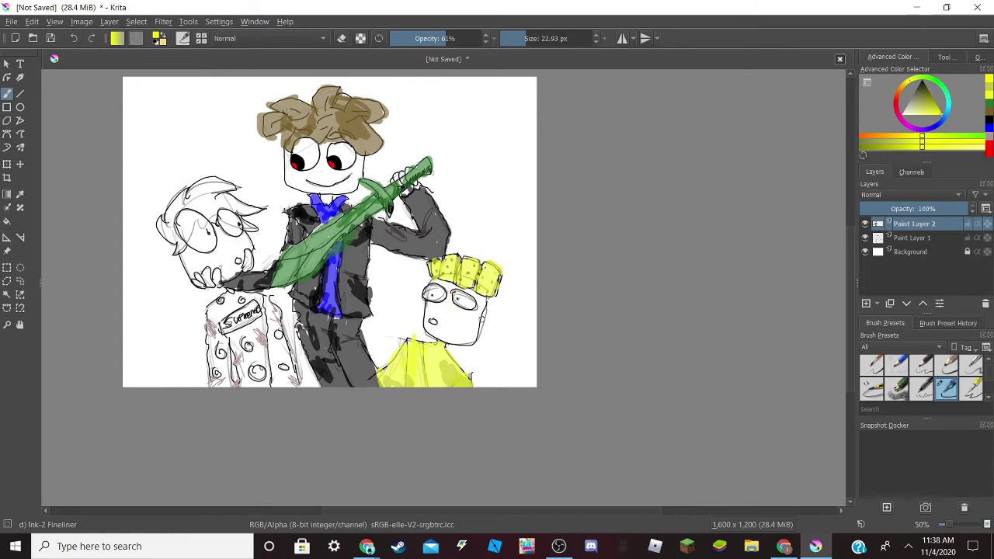
{"action": "key", "text": "ctrl+shift+z"}
{"action": "mouse_move", "coordinate": [483, 300]}
{"action": "left_mouse_down"}
{"action": "mouse_move", "coordinate": [439, 280]}
{"action": "mouse_move", "coordinate": [449, 318]}
{"action": "mouse_move", "coordinate": [466, 327]}
{"action": "mouse_move", "coordinate": [475, 310]}
{"action": "mouse_move", "coordinate": [480, 341]}
{"action": "mouse_move", "coordinate": [447, 334]}
{"action": "left_mouse_up"}
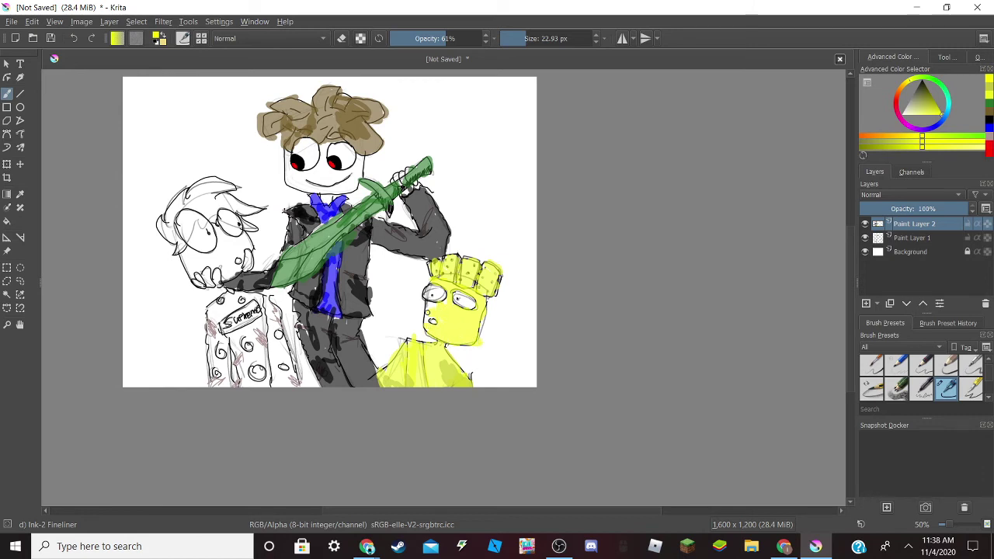
{"action": "left_click_drag", "start_coordinate": [431, 312], "coordinate": [431, 314]}
{"action": "left_click_drag", "start_coordinate": [431, 318], "coordinate": [427, 309]}
Erase the yellow paint inside the block-haired character's mouth.
{"action": "scroll", "coordinate": [470, 211], "scroll_direction": "up", "scroll_amount": 3}
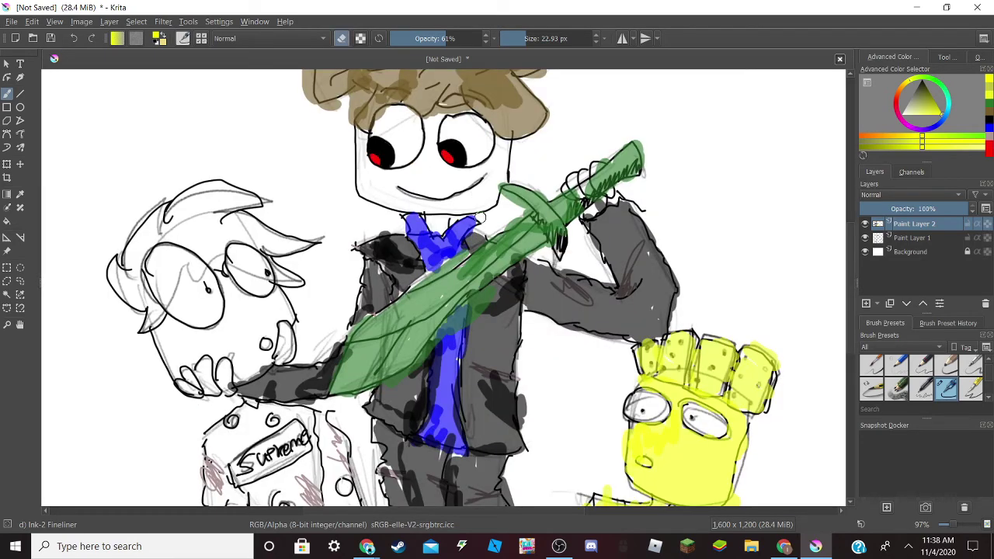
{"action": "scroll", "coordinate": [657, 93], "scroll_direction": "down", "scroll_amount": 3}
{"action": "scroll", "coordinate": [667, 199], "scroll_direction": "up", "scroll_amount": 5}
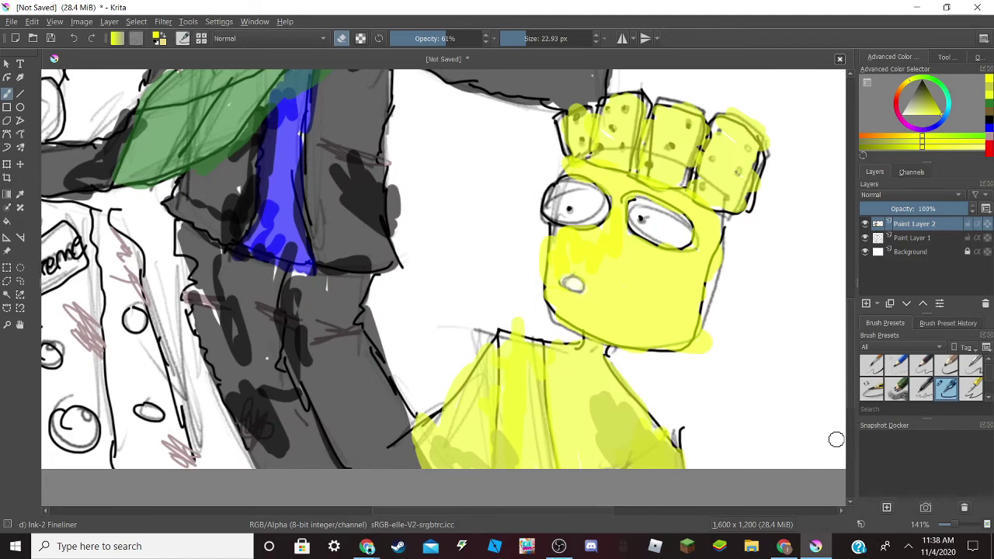
{"action": "scroll", "coordinate": [837, 439], "scroll_direction": "down", "scroll_amount": 5}
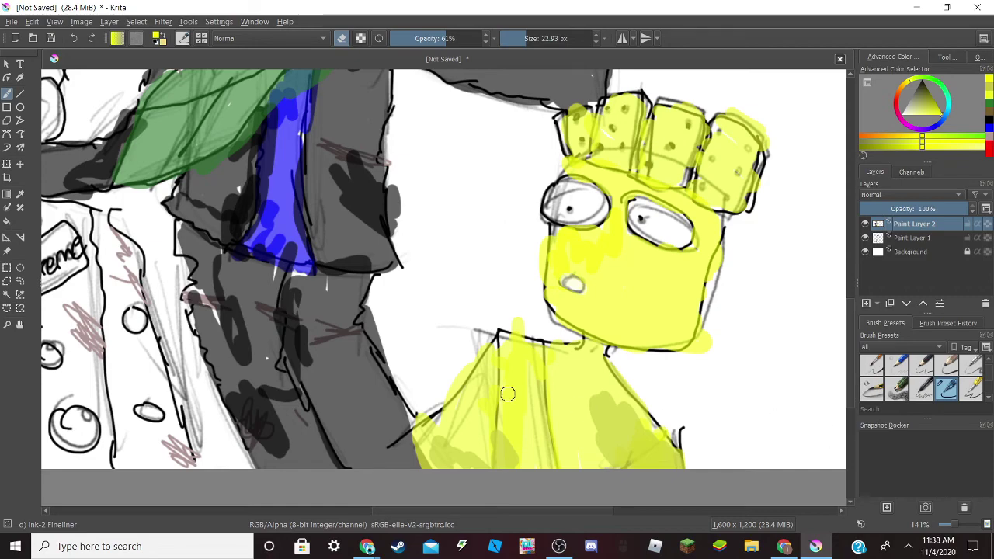
Choose red and paint the headless body's shirt across the shoulders and down the outer sleeve, working around the label and swirl spots.
{"action": "scroll", "coordinate": [118, 292], "scroll_direction": "up", "scroll_amount": 2}
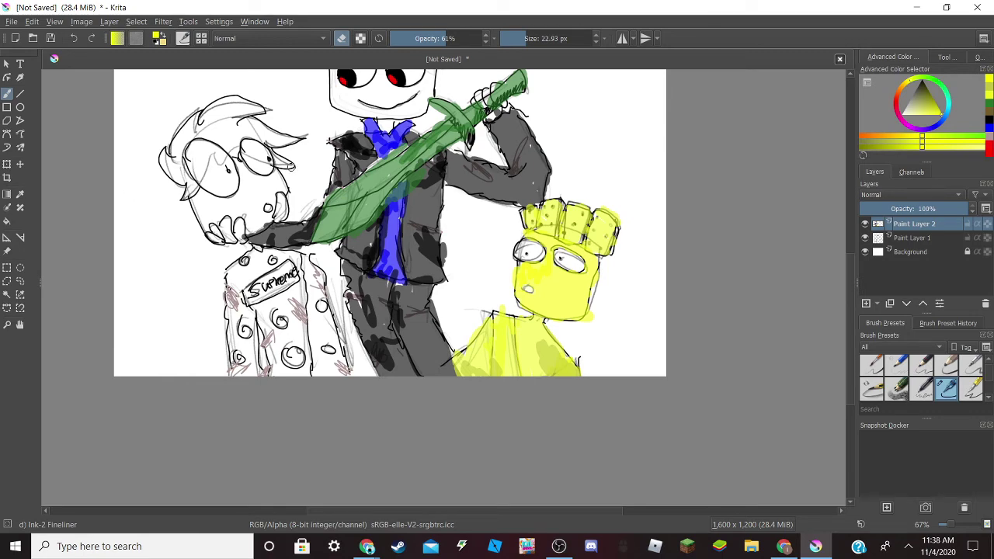
{"action": "scroll", "coordinate": [178, 249], "scroll_direction": "up", "scroll_amount": 1}
{"action": "scroll", "coordinate": [181, 249], "scroll_direction": "down", "scroll_amount": 1}
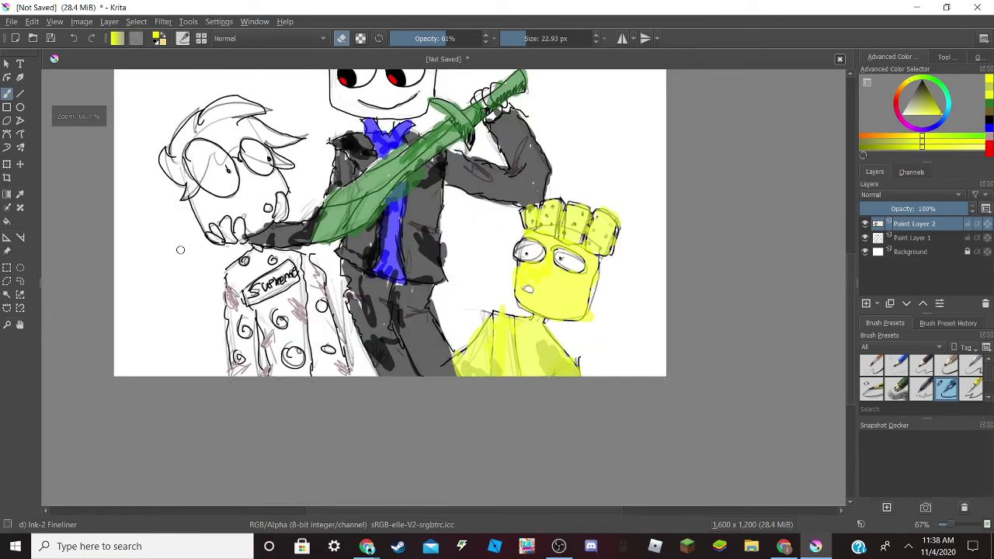
{"action": "scroll", "coordinate": [180, 250], "scroll_direction": "up", "scroll_amount": 1}
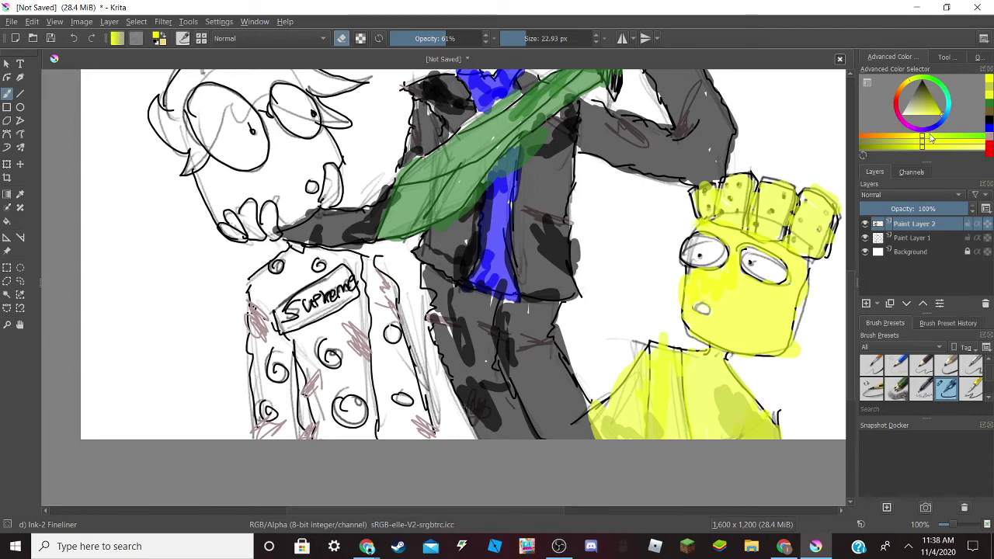
{"action": "left_click_drag", "start_coordinate": [922, 106], "coordinate": [946, 120]}
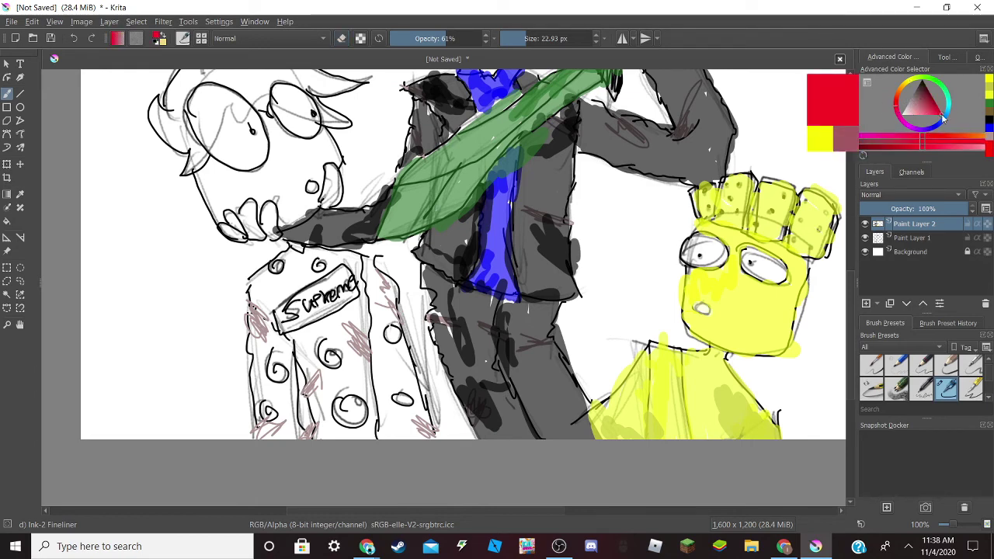
{"action": "mouse_move", "coordinate": [292, 275]}
{"action": "left_mouse_down"}
{"action": "mouse_move", "coordinate": [269, 306]}
{"action": "mouse_move", "coordinate": [292, 279]}
{"action": "mouse_move", "coordinate": [354, 259]}
{"action": "mouse_move", "coordinate": [298, 249]}
{"action": "mouse_move", "coordinate": [304, 264]}
{"action": "mouse_move", "coordinate": [285, 264]}
{"action": "mouse_move", "coordinate": [308, 259]}
{"action": "mouse_move", "coordinate": [277, 270]}
{"action": "mouse_move", "coordinate": [284, 282]}
{"action": "mouse_move", "coordinate": [255, 282]}
{"action": "mouse_move", "coordinate": [290, 359]}
{"action": "left_mouse_up"}
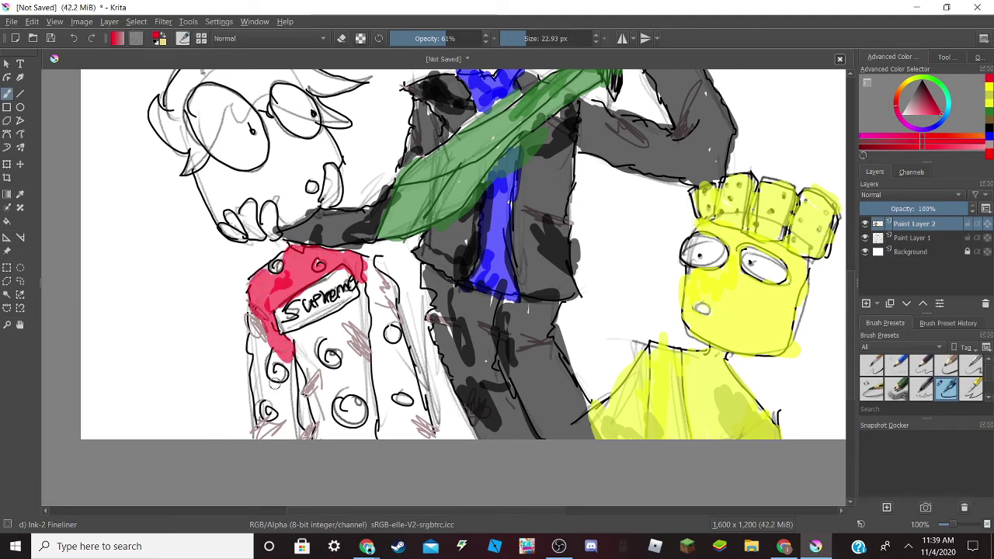
{"action": "mouse_move", "coordinate": [259, 323]}
{"action": "left_mouse_down"}
{"action": "mouse_move", "coordinate": [260, 381]}
{"action": "mouse_move", "coordinate": [251, 395]}
{"action": "mouse_move", "coordinate": [269, 411]}
{"action": "mouse_move", "coordinate": [297, 393]}
{"action": "left_mouse_up"}
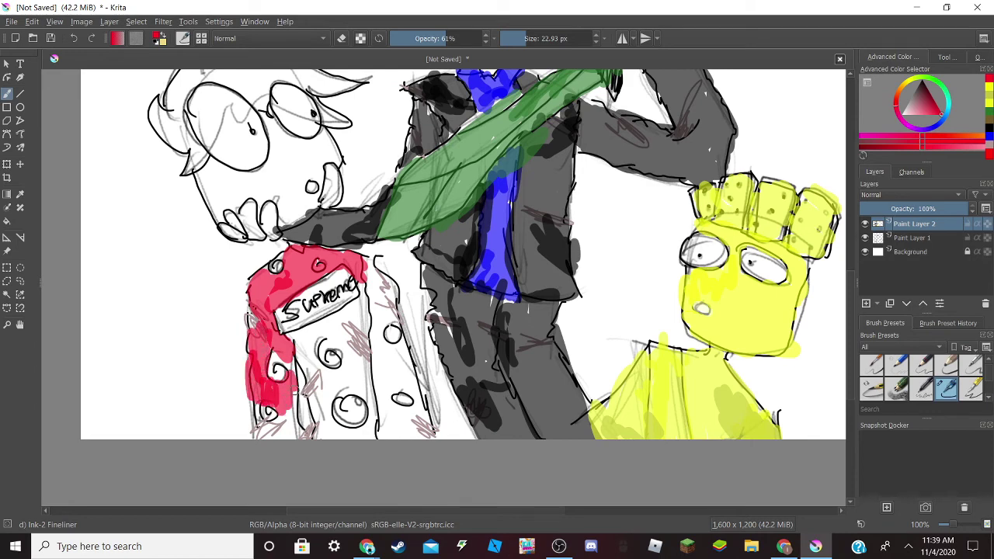
{"action": "mouse_move", "coordinate": [293, 355]}
{"action": "left_mouse_down"}
{"action": "mouse_move", "coordinate": [292, 439]}
{"action": "mouse_move", "coordinate": [268, 435]}
{"action": "left_mouse_up"}
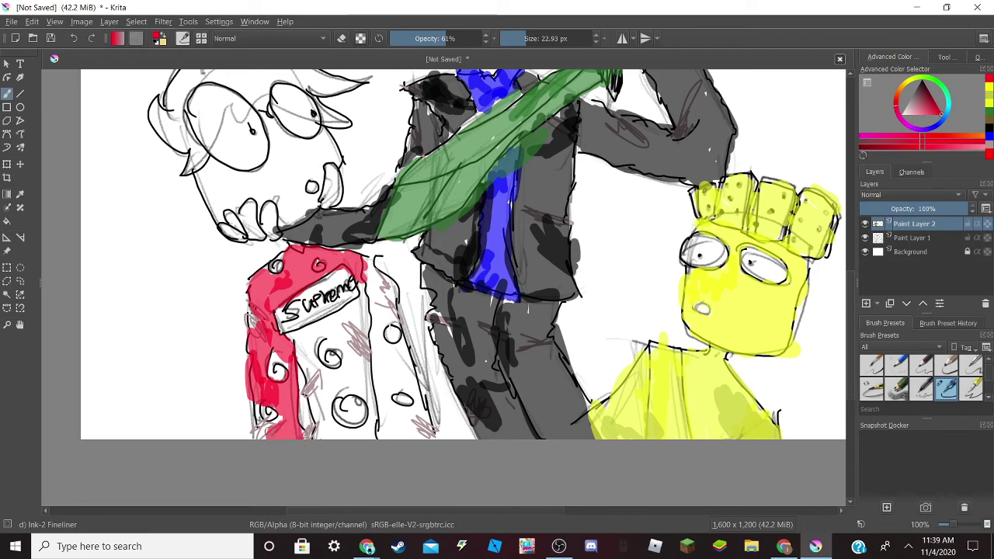
{"action": "mouse_move", "coordinate": [260, 400]}
{"action": "left_mouse_down"}
{"action": "mouse_move", "coordinate": [264, 439]}
{"action": "mouse_move", "coordinate": [302, 435]}
{"action": "mouse_move", "coordinate": [303, 379]}
{"action": "left_mouse_up"}
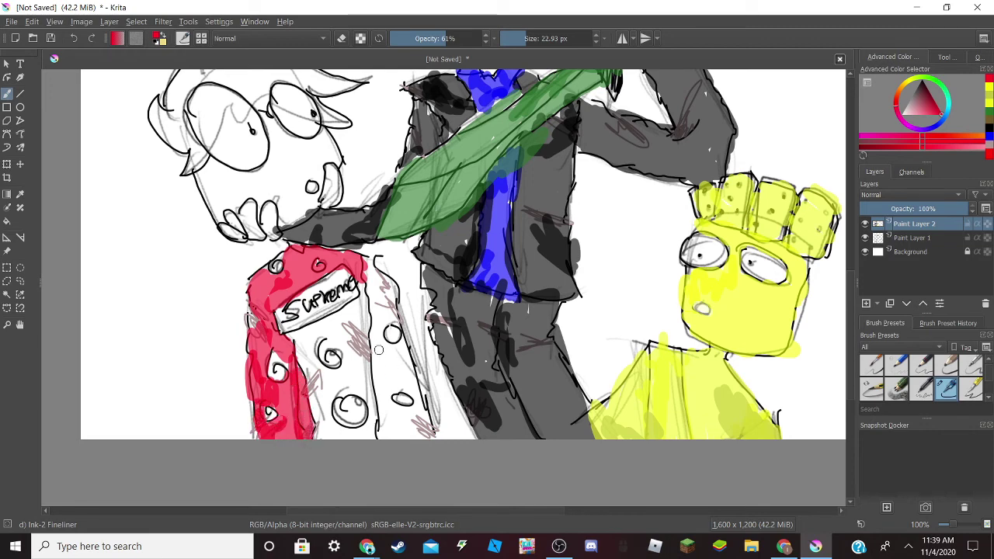
Paint the Supreme shirt's remaining sleeve and front panel red, keeping the label and larger spots white, and add patches near the collar.
{"action": "mouse_move", "coordinate": [378, 350]}
{"action": "left_mouse_down"}
{"action": "mouse_move", "coordinate": [386, 437]}
{"action": "mouse_move", "coordinate": [402, 411]}
{"action": "mouse_move", "coordinate": [415, 426]}
{"action": "mouse_move", "coordinate": [427, 396]}
{"action": "mouse_move", "coordinate": [404, 351]}
{"action": "left_mouse_up"}
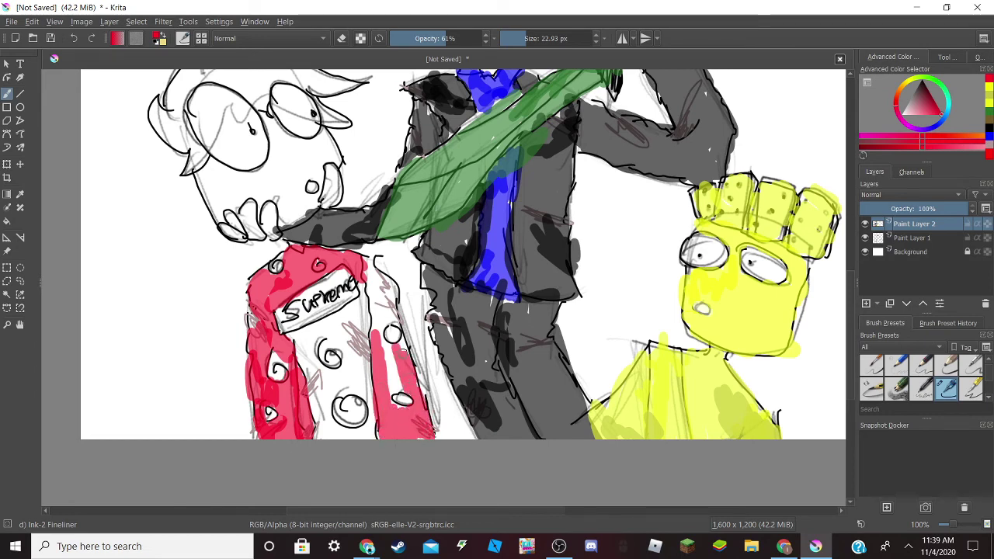
{"action": "mouse_move", "coordinate": [400, 404]}
{"action": "left_mouse_down"}
{"action": "mouse_move", "coordinate": [393, 354]}
{"action": "mouse_move", "coordinate": [386, 367]}
{"action": "mouse_move", "coordinate": [395, 363]}
{"action": "mouse_move", "coordinate": [399, 376]}
{"action": "mouse_move", "coordinate": [372, 277]}
{"action": "mouse_move", "coordinate": [364, 258]}
{"action": "mouse_move", "coordinate": [343, 256]}
{"action": "mouse_move", "coordinate": [361, 260]}
{"action": "mouse_move", "coordinate": [387, 376]}
{"action": "mouse_move", "coordinate": [393, 335]}
{"action": "mouse_move", "coordinate": [404, 366]}
{"action": "mouse_move", "coordinate": [402, 342]}
{"action": "left_mouse_up"}
{"action": "mouse_move", "coordinate": [303, 339]}
{"action": "left_mouse_down"}
{"action": "mouse_move", "coordinate": [320, 343]}
{"action": "mouse_move", "coordinate": [304, 329]}
{"action": "mouse_move", "coordinate": [362, 314]}
{"action": "mouse_move", "coordinate": [369, 281]}
{"action": "mouse_move", "coordinate": [357, 299]}
{"action": "left_mouse_up"}
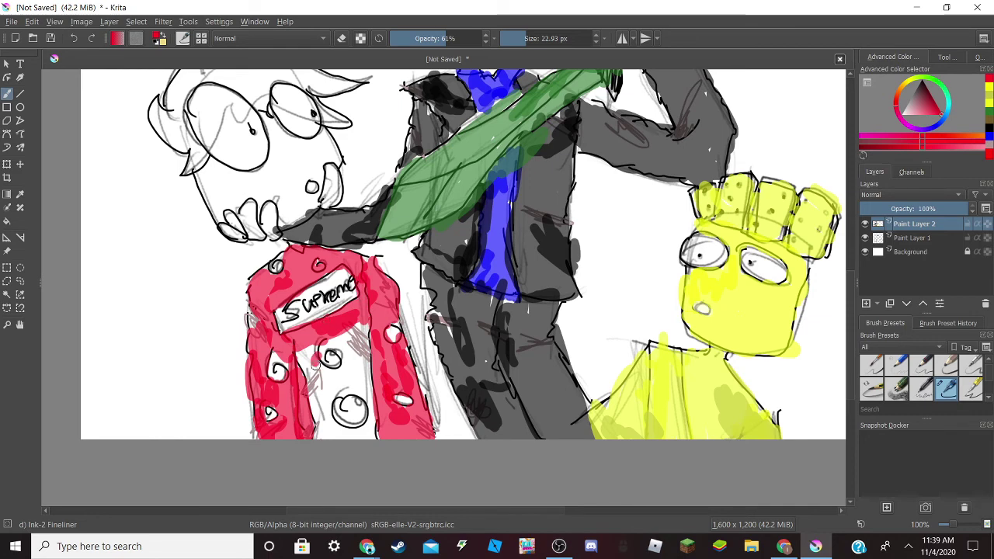
{"action": "mouse_move", "coordinate": [315, 360]}
{"action": "left_mouse_down"}
{"action": "mouse_move", "coordinate": [340, 405]}
{"action": "mouse_move", "coordinate": [305, 386]}
{"action": "mouse_move", "coordinate": [317, 367]}
{"action": "mouse_move", "coordinate": [336, 380]}
{"action": "mouse_move", "coordinate": [317, 385]}
{"action": "mouse_move", "coordinate": [354, 370]}
{"action": "mouse_move", "coordinate": [347, 327]}
{"action": "mouse_move", "coordinate": [329, 346]}
{"action": "mouse_move", "coordinate": [360, 357]}
{"action": "left_mouse_up"}
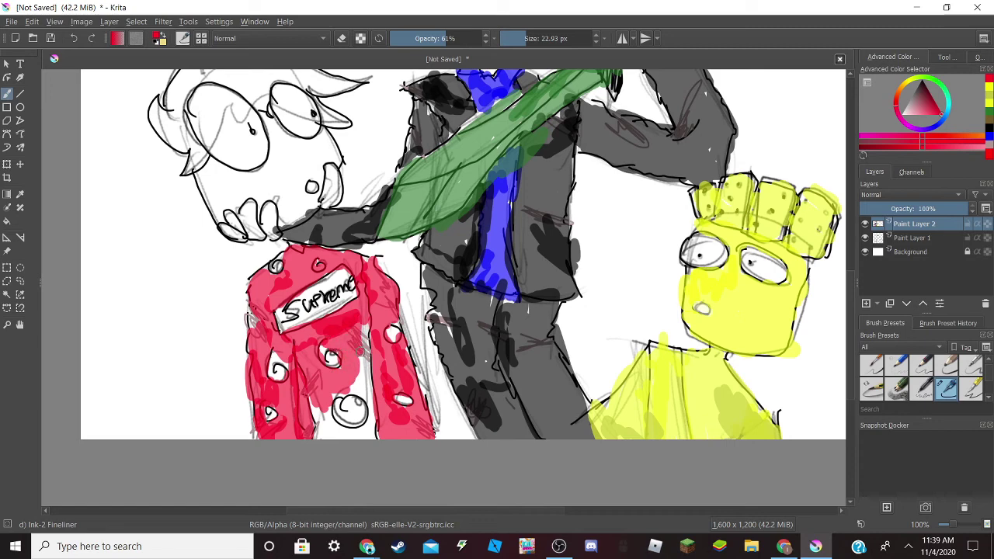
{"action": "mouse_move", "coordinate": [371, 302]}
{"action": "left_mouse_down"}
{"action": "mouse_move", "coordinate": [362, 399]}
{"action": "mouse_move", "coordinate": [371, 432]}
{"action": "mouse_move", "coordinate": [338, 438]}
{"action": "mouse_move", "coordinate": [306, 412]}
{"action": "mouse_move", "coordinate": [302, 393]}
{"action": "left_mouse_up"}
{"action": "mouse_move", "coordinate": [340, 427]}
{"action": "left_mouse_down"}
{"action": "mouse_move", "coordinate": [353, 406]}
{"action": "mouse_move", "coordinate": [339, 388]}
{"action": "left_mouse_up"}
{"action": "left_click_drag", "start_coordinate": [328, 396], "coordinate": [356, 381]}
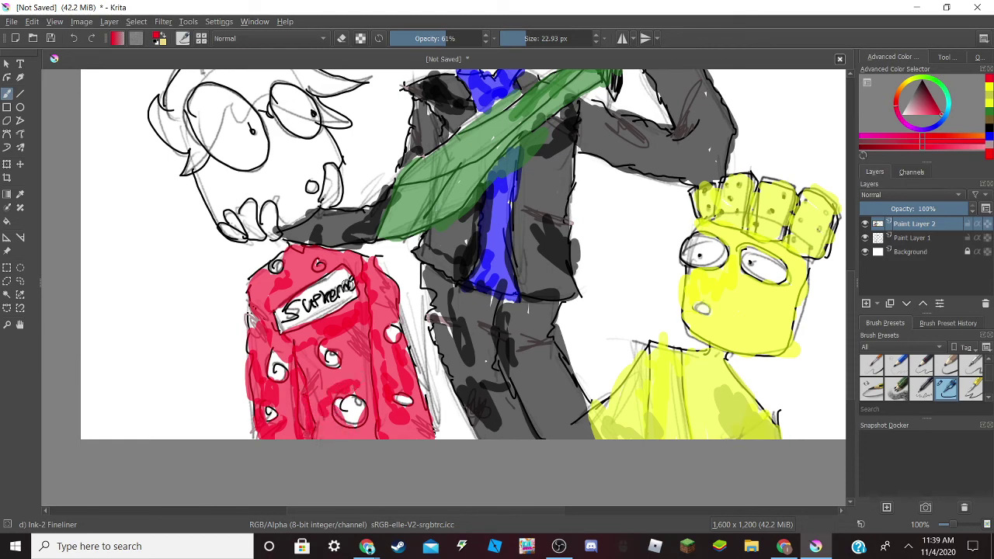
{"action": "left_click_drag", "start_coordinate": [304, 274], "coordinate": [282, 287]}
{"action": "left_click_drag", "start_coordinate": [290, 276], "coordinate": [277, 287]}
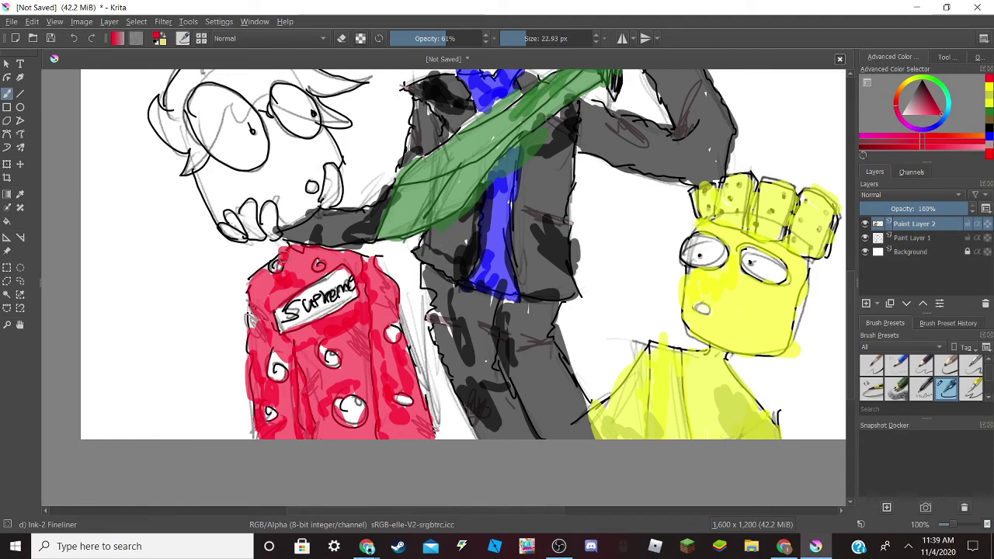
Paint the held head's hair red, covering the fringe, the back and the pointed strands beside the eyes.
{"action": "scroll", "coordinate": [228, 270], "scroll_direction": "down", "scroll_amount": 2, "text": "ctrl"}
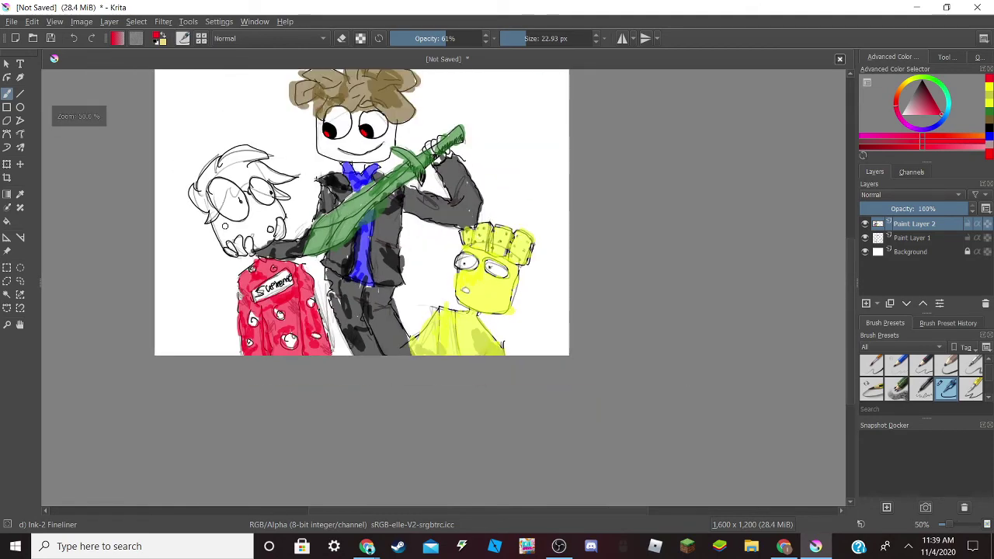
{"action": "scroll", "coordinate": [196, 193], "scroll_direction": "up", "scroll_amount": 3, "text": "ctrl"}
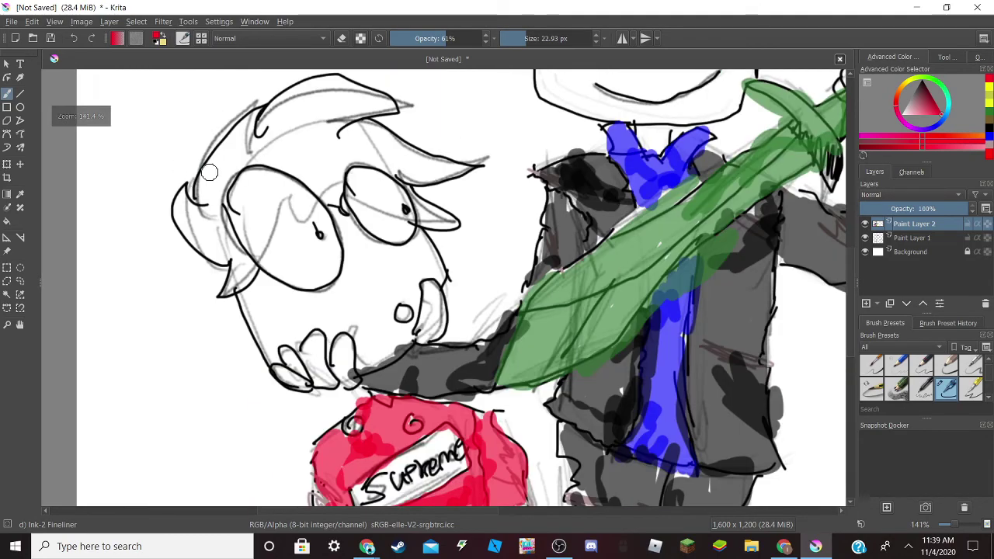
{"action": "left_click_drag", "start_coordinate": [925, 111], "coordinate": [961, 125]}
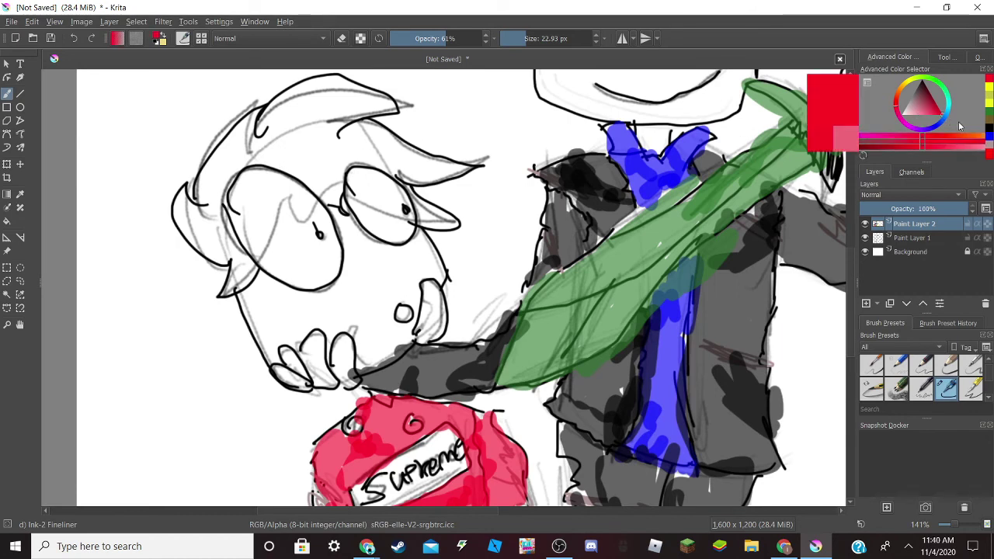
{"action": "mouse_move", "coordinate": [241, 269]}
{"action": "left_mouse_down"}
{"action": "mouse_move", "coordinate": [222, 291]}
{"action": "mouse_move", "coordinate": [249, 267]}
{"action": "mouse_move", "coordinate": [250, 278]}
{"action": "mouse_move", "coordinate": [214, 236]}
{"action": "mouse_move", "coordinate": [209, 248]}
{"action": "mouse_move", "coordinate": [186, 225]}
{"action": "mouse_move", "coordinate": [182, 195]}
{"action": "mouse_move", "coordinate": [174, 200]}
{"action": "mouse_move", "coordinate": [204, 209]}
{"action": "mouse_move", "coordinate": [223, 142]}
{"action": "mouse_move", "coordinate": [236, 147]}
{"action": "mouse_move", "coordinate": [225, 174]}
{"action": "mouse_move", "coordinate": [243, 149]}
{"action": "mouse_move", "coordinate": [260, 150]}
{"action": "mouse_move", "coordinate": [258, 161]}
{"action": "mouse_move", "coordinate": [295, 161]}
{"action": "mouse_move", "coordinate": [293, 173]}
{"action": "mouse_move", "coordinate": [285, 161]}
{"action": "mouse_move", "coordinate": [334, 190]}
{"action": "mouse_move", "coordinate": [318, 195]}
{"action": "mouse_move", "coordinate": [332, 205]}
{"action": "mouse_move", "coordinate": [336, 171]}
{"action": "mouse_move", "coordinate": [339, 184]}
{"action": "mouse_move", "coordinate": [324, 154]}
{"action": "mouse_move", "coordinate": [335, 170]}
{"action": "mouse_move", "coordinate": [343, 156]}
{"action": "mouse_move", "coordinate": [382, 153]}
{"action": "mouse_move", "coordinate": [424, 175]}
{"action": "mouse_move", "coordinate": [409, 160]}
{"action": "mouse_move", "coordinate": [422, 167]}
{"action": "mouse_move", "coordinate": [413, 146]}
{"action": "mouse_move", "coordinate": [466, 164]}
{"action": "mouse_move", "coordinate": [359, 134]}
{"action": "mouse_move", "coordinate": [369, 145]}
{"action": "mouse_move", "coordinate": [383, 139]}
{"action": "mouse_move", "coordinate": [351, 137]}
{"action": "mouse_move", "coordinate": [307, 105]}
{"action": "mouse_move", "coordinate": [268, 121]}
{"action": "mouse_move", "coordinate": [272, 101]}
{"action": "mouse_move", "coordinate": [337, 89]}
{"action": "mouse_move", "coordinate": [392, 101]}
{"action": "mouse_move", "coordinate": [345, 100]}
{"action": "mouse_move", "coordinate": [342, 117]}
{"action": "mouse_move", "coordinate": [314, 105]}
{"action": "mouse_move", "coordinate": [260, 148]}
{"action": "mouse_move", "coordinate": [212, 200]}
{"action": "mouse_move", "coordinate": [233, 241]}
{"action": "mouse_move", "coordinate": [256, 204]}
{"action": "mouse_move", "coordinate": [334, 171]}
{"action": "mouse_move", "coordinate": [379, 154]}
{"action": "mouse_move", "coordinate": [464, 151]}
{"action": "left_mouse_up"}
{"action": "mouse_move", "coordinate": [423, 227]}
{"action": "left_mouse_down"}
{"action": "mouse_move", "coordinate": [454, 213]}
{"action": "mouse_move", "coordinate": [419, 194]}
{"action": "mouse_move", "coordinate": [420, 205]}
{"action": "left_mouse_up"}
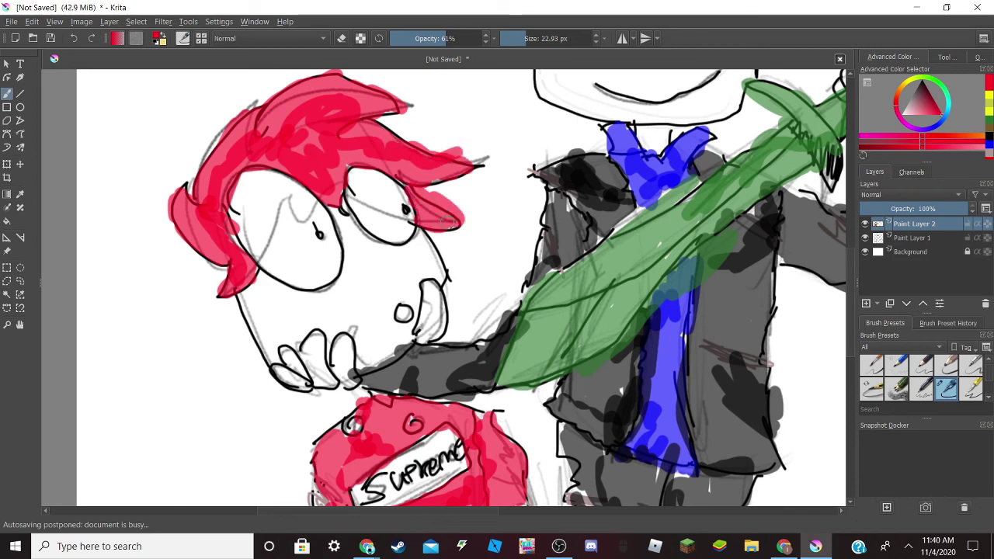
Set a black brush to 100% opacity and 6.02 px, and draw the held head's jawline between the fingers and thumb.
{"action": "key", "text": "minus"}
{"action": "key", "text": "minus"}
{"action": "key", "text": "minus"}
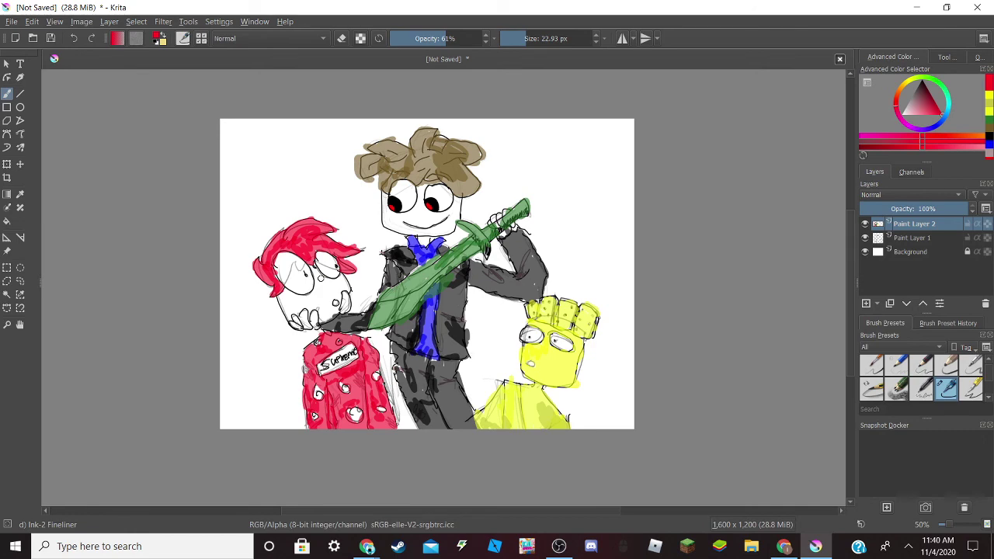
{"action": "scroll", "coordinate": [315, 272], "scroll_direction": "up", "scroll_amount": 4}
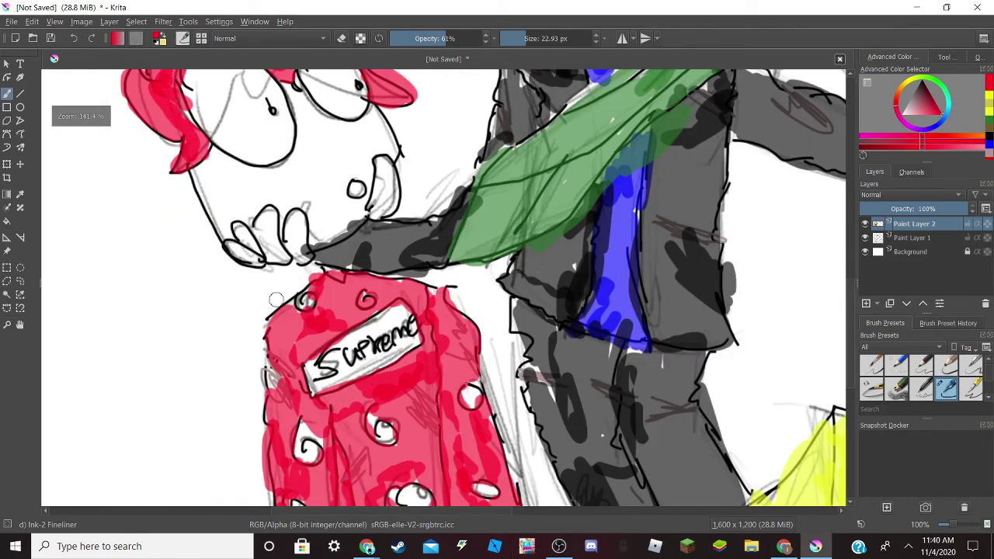
{"action": "scroll", "coordinate": [297, 216], "scroll_direction": "up", "scroll_amount": 1}
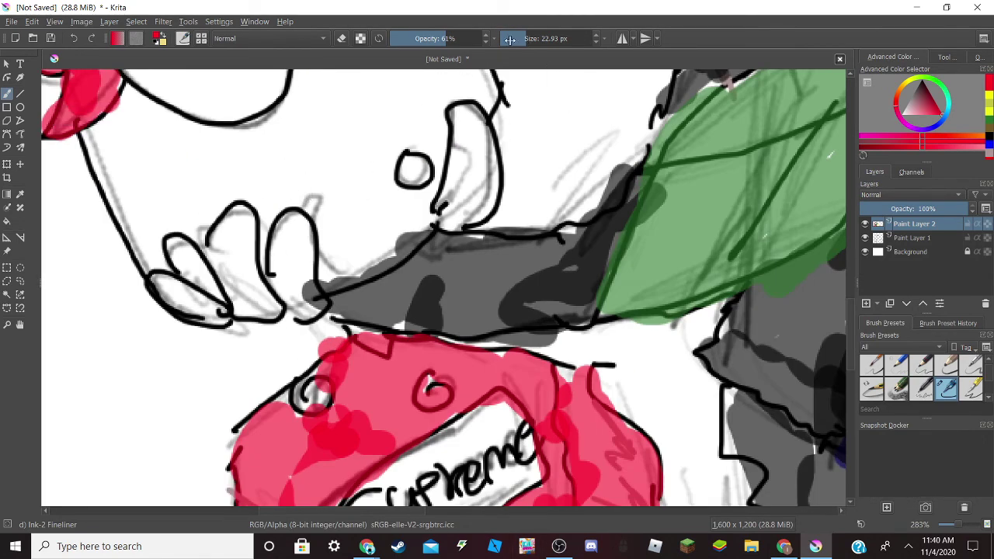
{"action": "left_click_drag", "start_coordinate": [458, 38], "coordinate": [483, 39]}
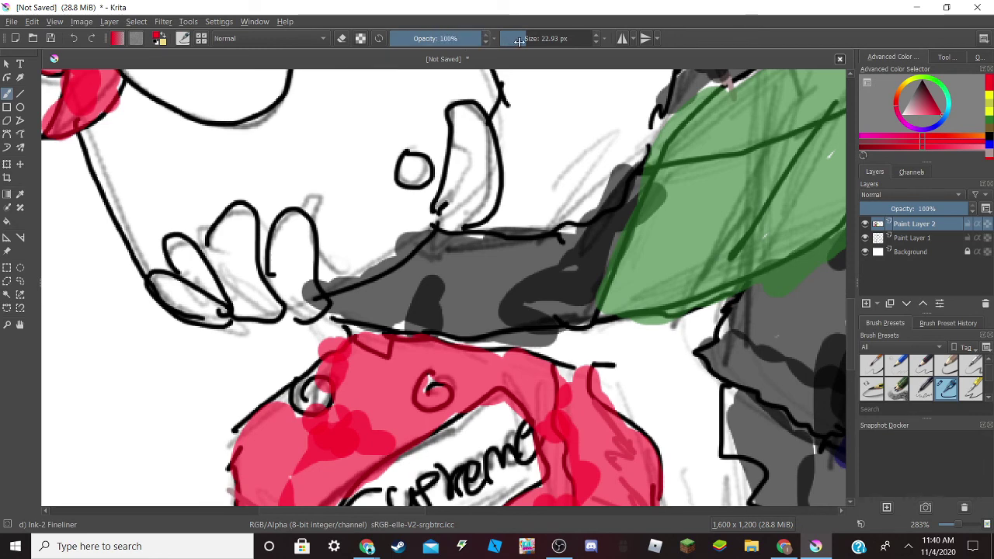
{"action": "left_click", "coordinate": [514, 38]}
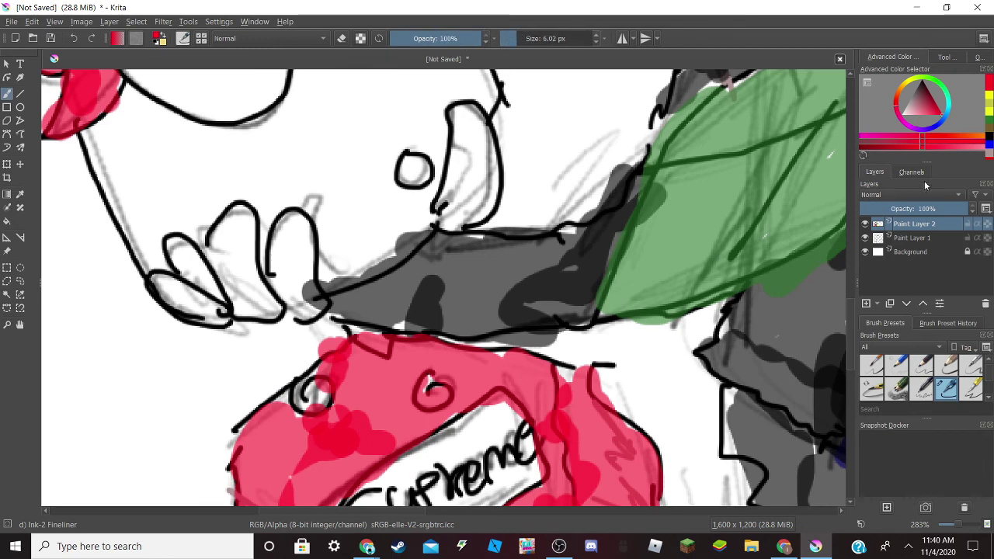
{"action": "key", "text": "d"}
{"action": "mouse_move", "coordinate": [313, 288]}
{"action": "left_mouse_down"}
{"action": "mouse_move", "coordinate": [388, 252]}
{"action": "mouse_move", "coordinate": [442, 181]}
{"action": "left_mouse_up"}
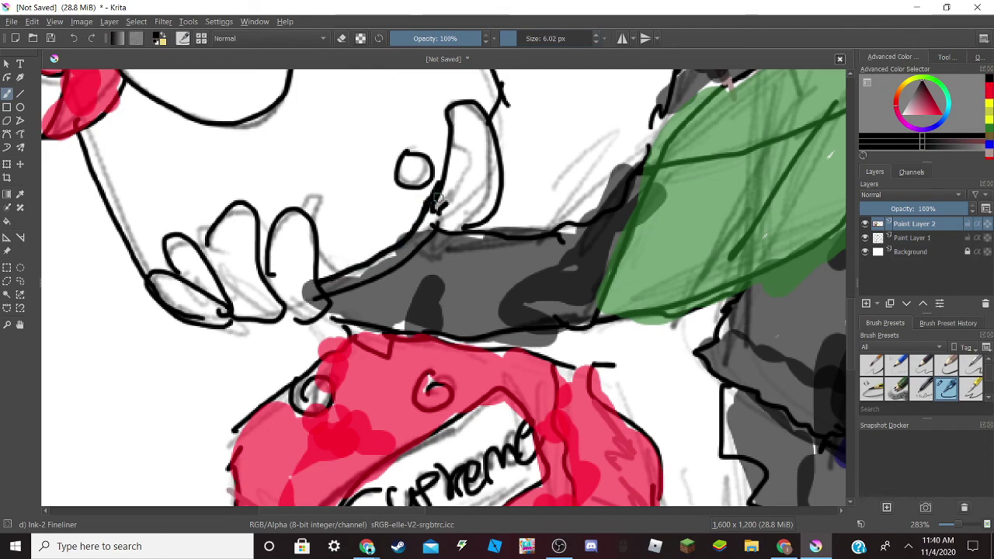
Choose a light tan, set the brush to 43.72 px and 81% opacity, and paint the held head's face around the eyes and fingers.
{"action": "scroll", "coordinate": [512, 158], "scroll_direction": "down", "scroll_amount": 9}
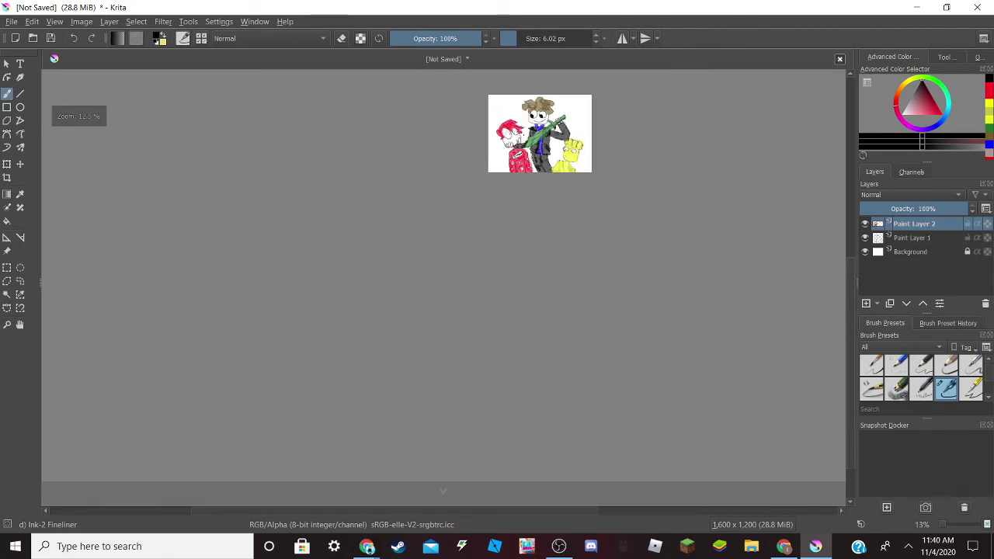
{"action": "scroll", "coordinate": [511, 113], "scroll_direction": "up", "scroll_amount": 6}
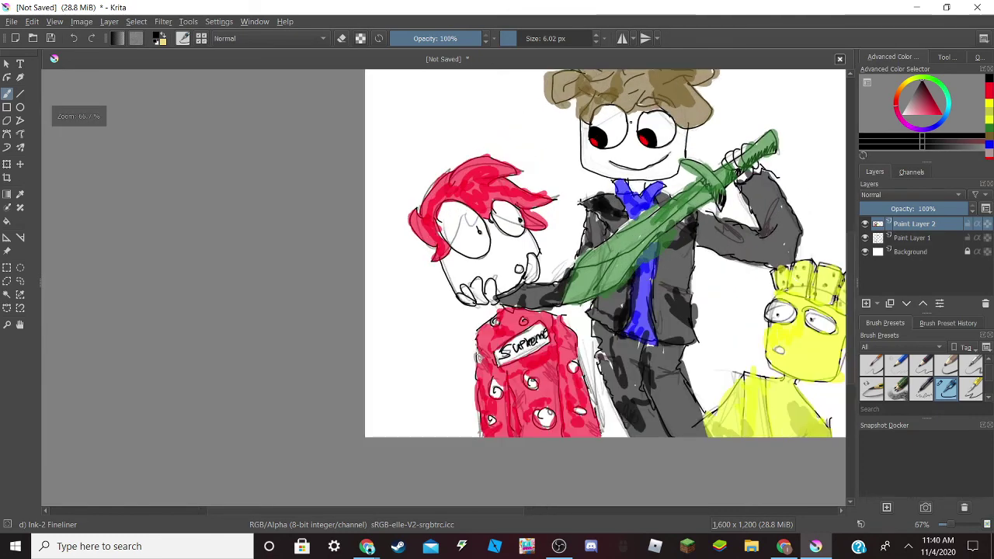
{"action": "mouse_move", "coordinate": [936, 101]}
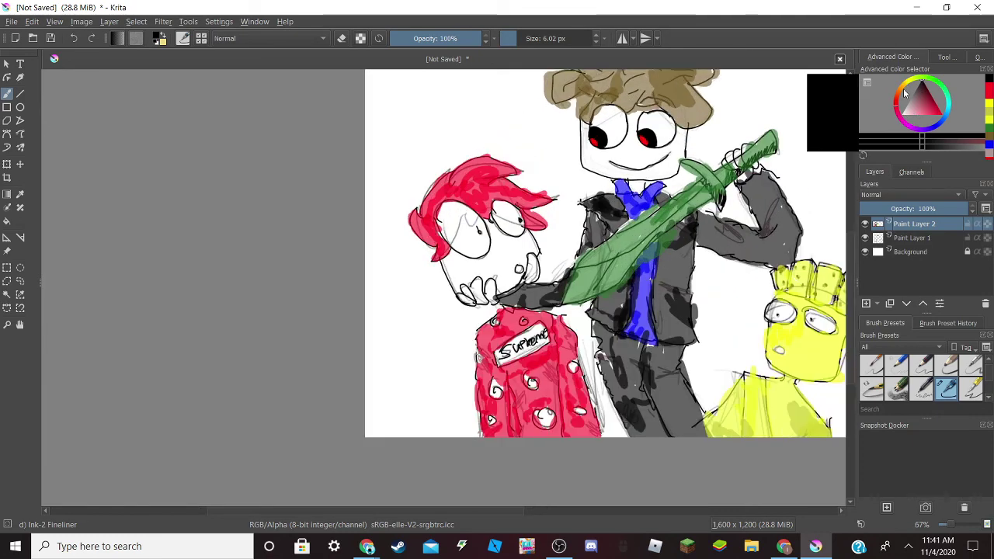
{"action": "left_click", "coordinate": [903, 90]}
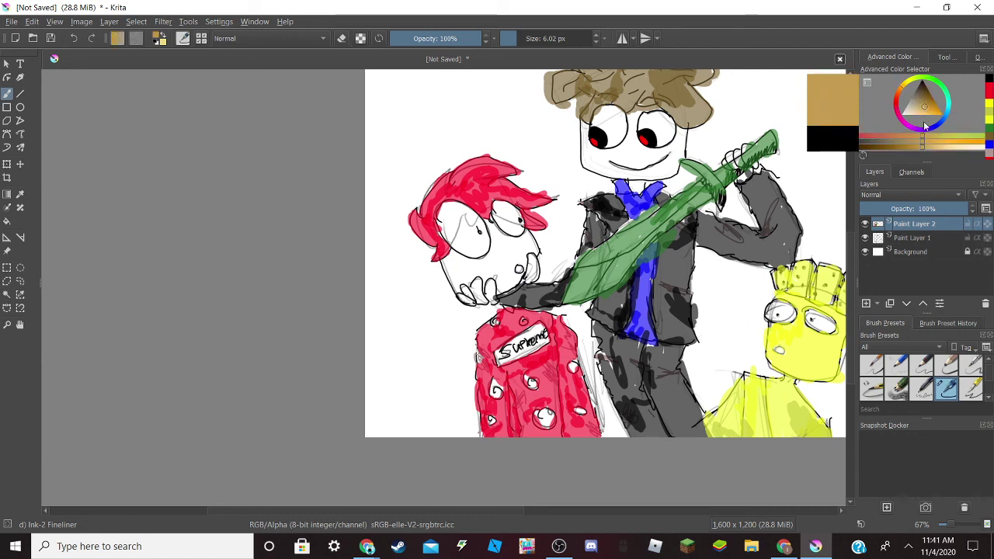
{"action": "left_click_drag", "start_coordinate": [947, 147], "coordinate": [957, 148]}
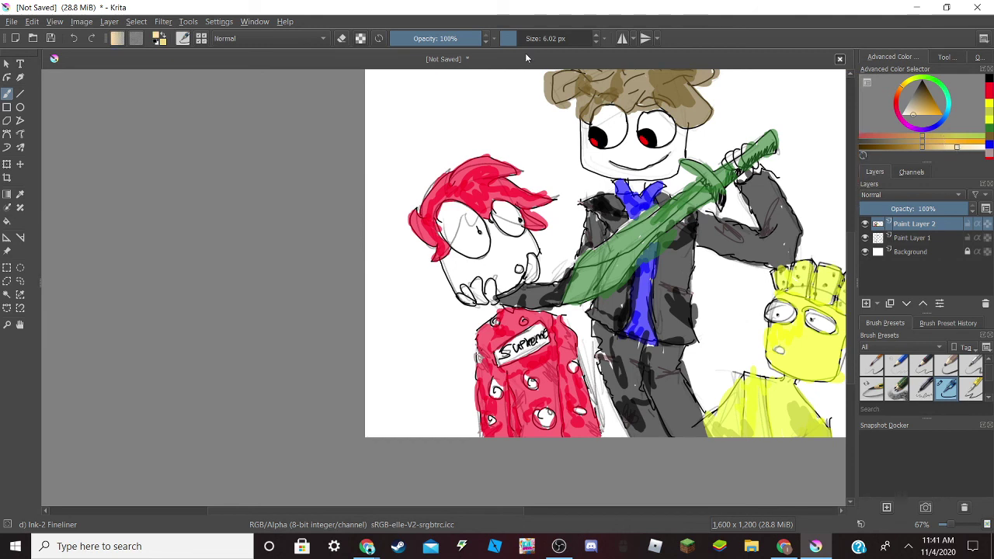
{"action": "mouse_move", "coordinate": [485, 38]}
{"action": "left_mouse_down"}
{"action": "mouse_move", "coordinate": [463, 38]}
{"action": "mouse_move", "coordinate": [532, 38]}
{"action": "left_mouse_up"}
{"action": "left_click", "coordinate": [463, 43]}
{"action": "mouse_move", "coordinate": [454, 259]}
{"action": "left_mouse_down"}
{"action": "mouse_move", "coordinate": [452, 274]}
{"action": "mouse_move", "coordinate": [450, 264]}
{"action": "mouse_move", "coordinate": [507, 255]}
{"action": "mouse_move", "coordinate": [494, 226]}
{"action": "mouse_move", "coordinate": [492, 242]}
{"action": "mouse_move", "coordinate": [529, 241]}
{"action": "mouse_move", "coordinate": [497, 278]}
{"action": "mouse_move", "coordinate": [514, 281]}
{"action": "mouse_move", "coordinate": [507, 255]}
{"action": "mouse_move", "coordinate": [519, 259]}
{"action": "left_mouse_up"}
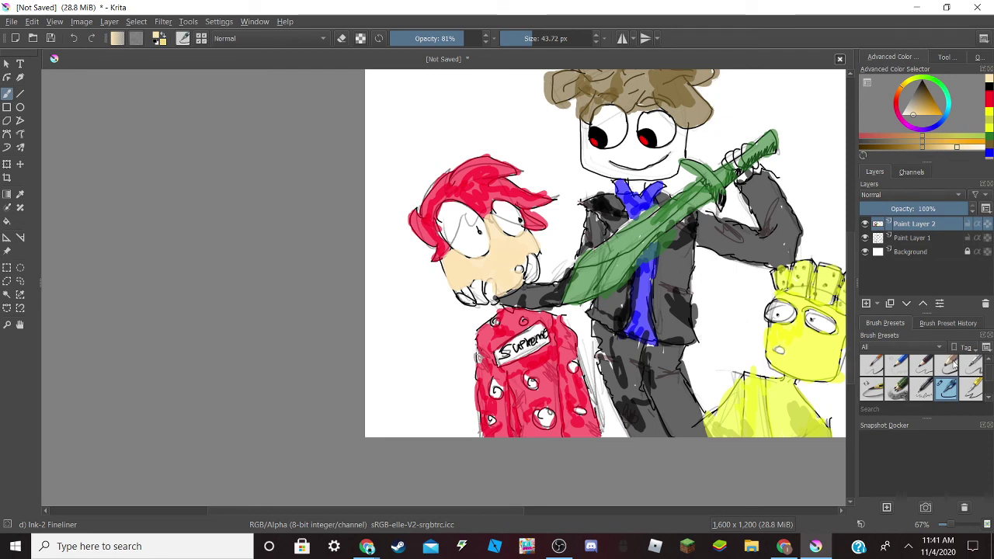
Erase the rough sketch lines on Paint Layer 1 across the whole drawing, using 95% opacity and a 1,000 px eraser.
{"action": "scroll", "coordinate": [702, 325], "scroll_direction": "down", "scroll_amount": 5}
{"action": "scroll", "coordinate": [702, 324], "scroll_direction": "up", "scroll_amount": 4}
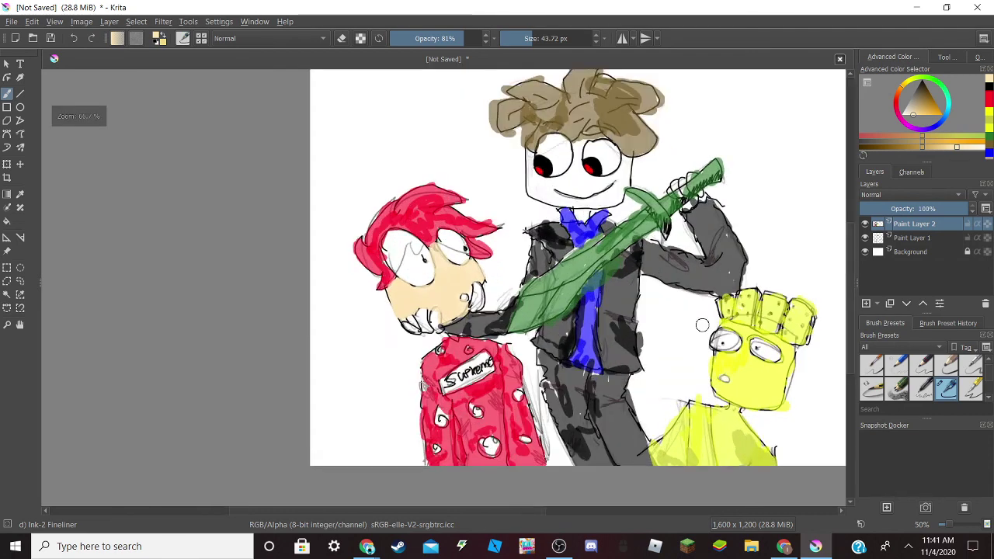
{"action": "left_click", "coordinate": [918, 239]}
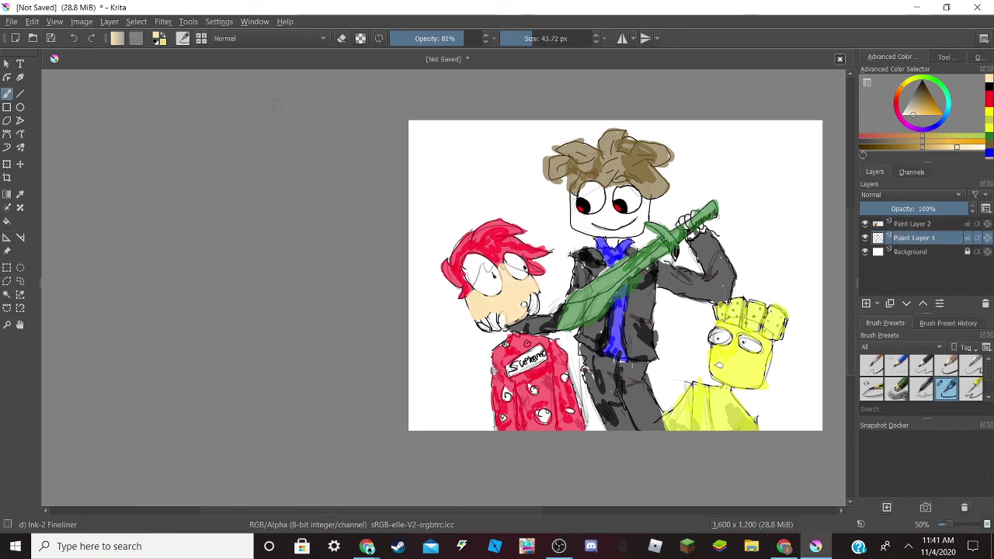
{"action": "key", "text": "e"}
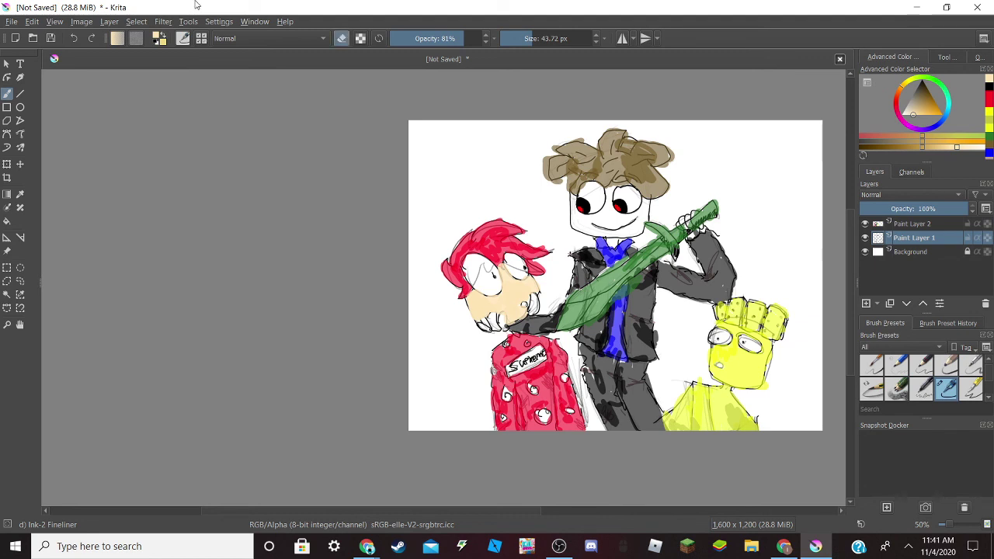
{"action": "left_click", "coordinate": [475, 43]}
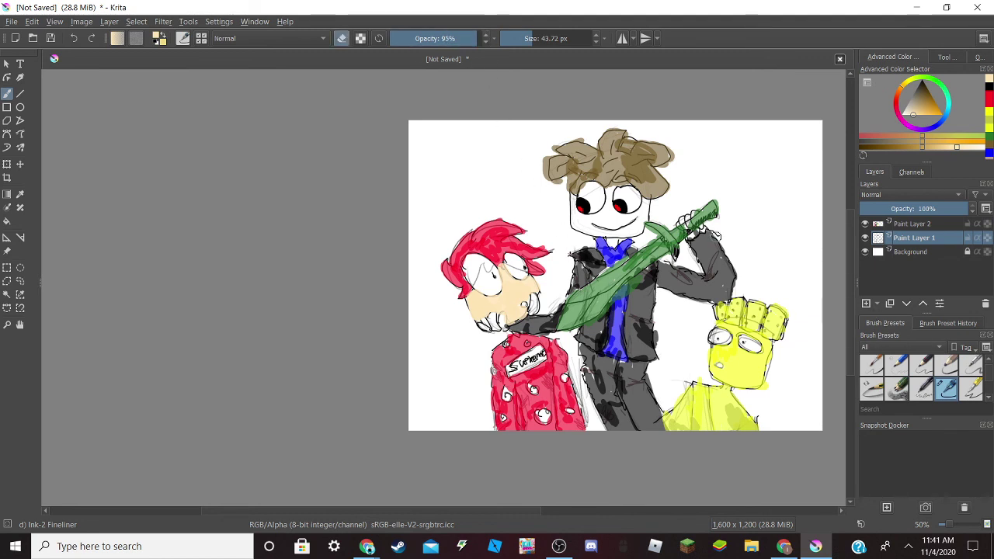
{"action": "left_click", "coordinate": [550, 247]}
{"action": "left_click_drag", "start_coordinate": [528, 39], "coordinate": [597, 38]}
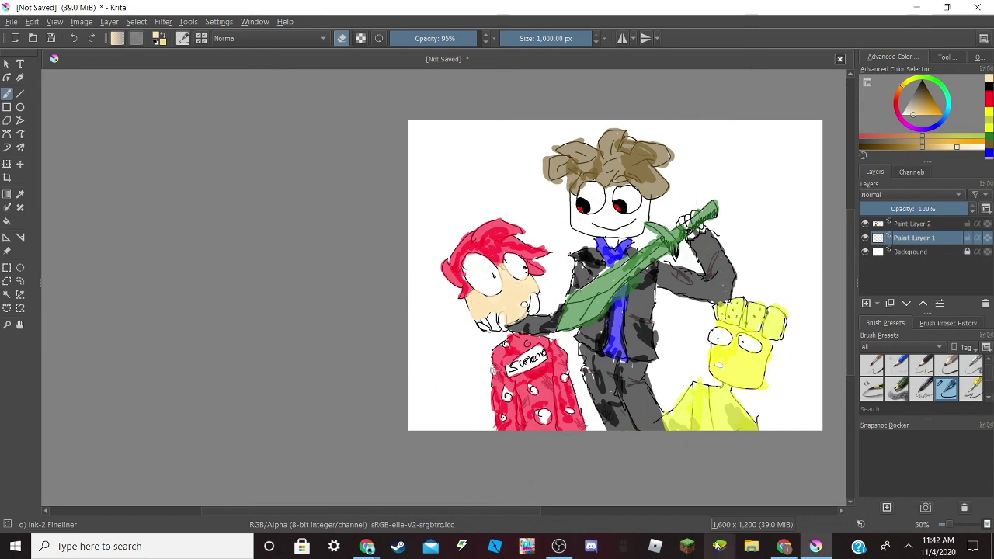
{"action": "left_click", "coordinate": [559, 546]}
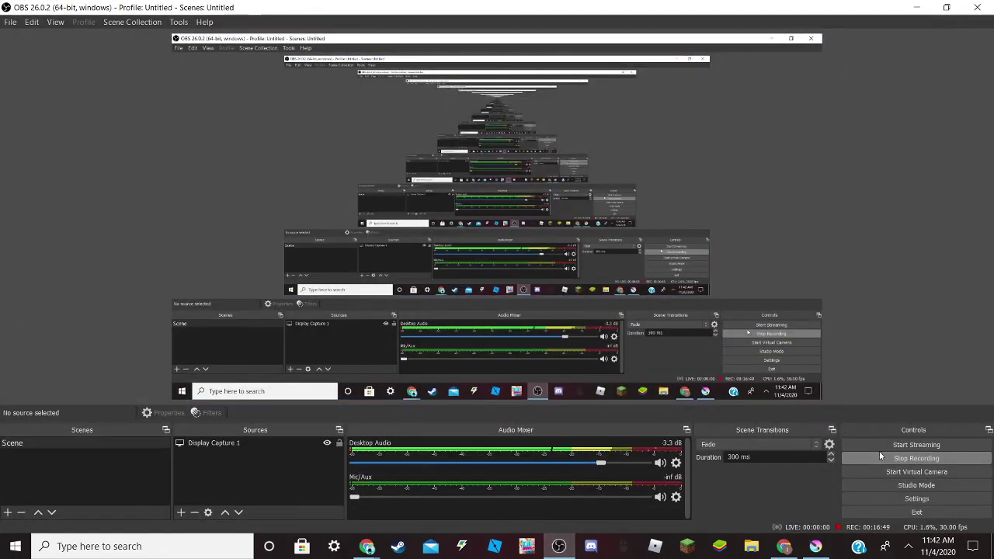